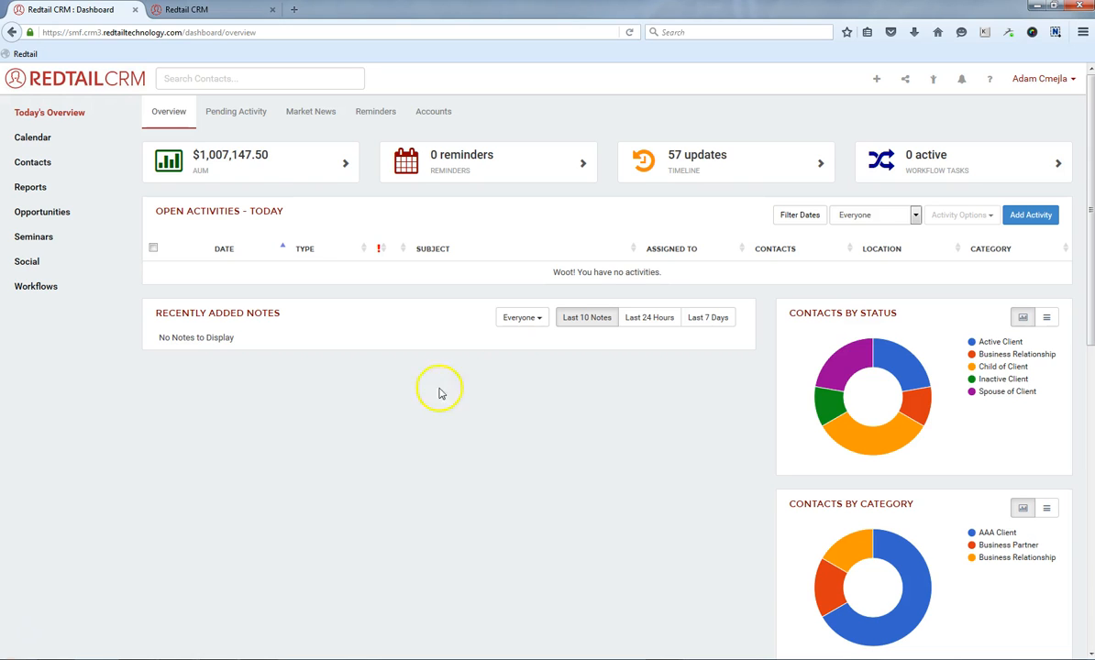
Open the workflow templates list from the account management page.
click(1037, 87)
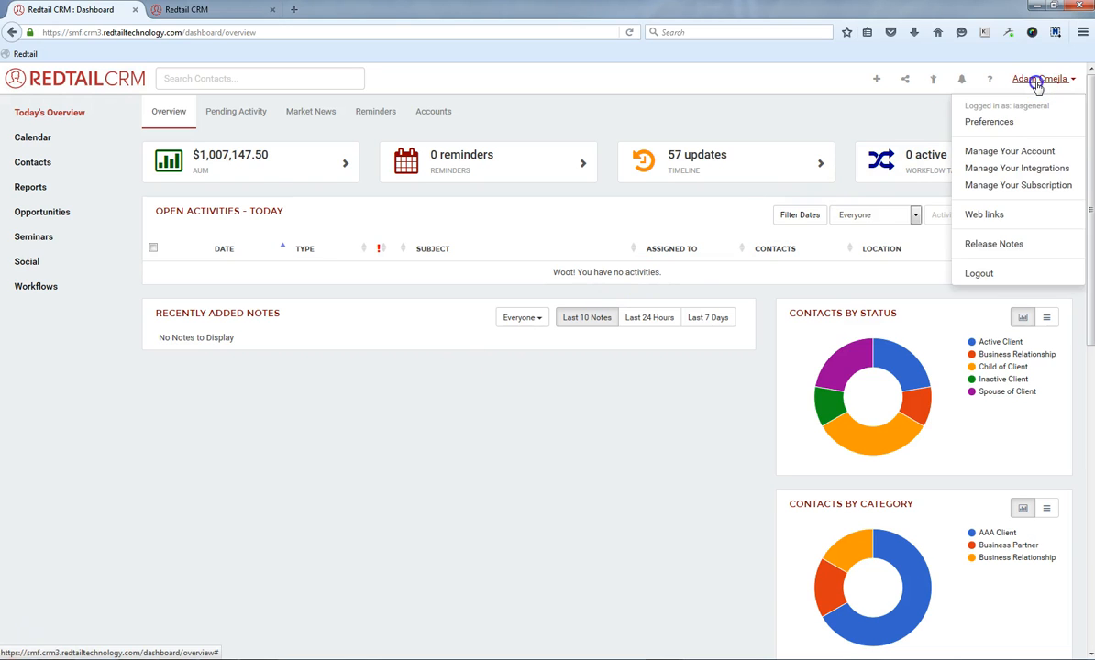
click(1008, 153)
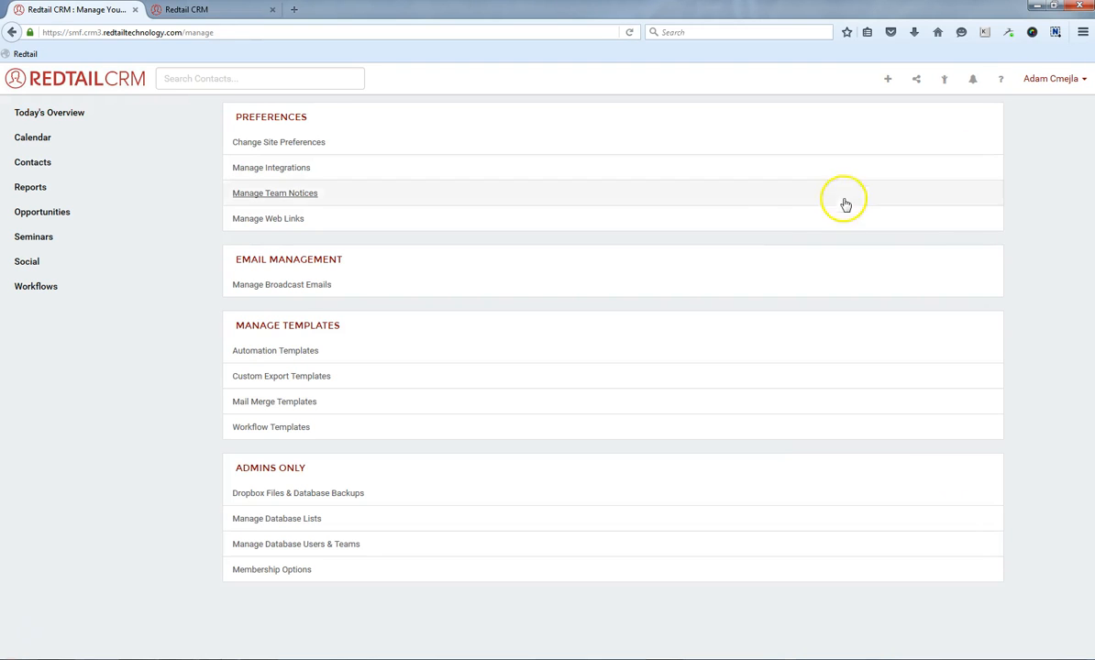
click(279, 429)
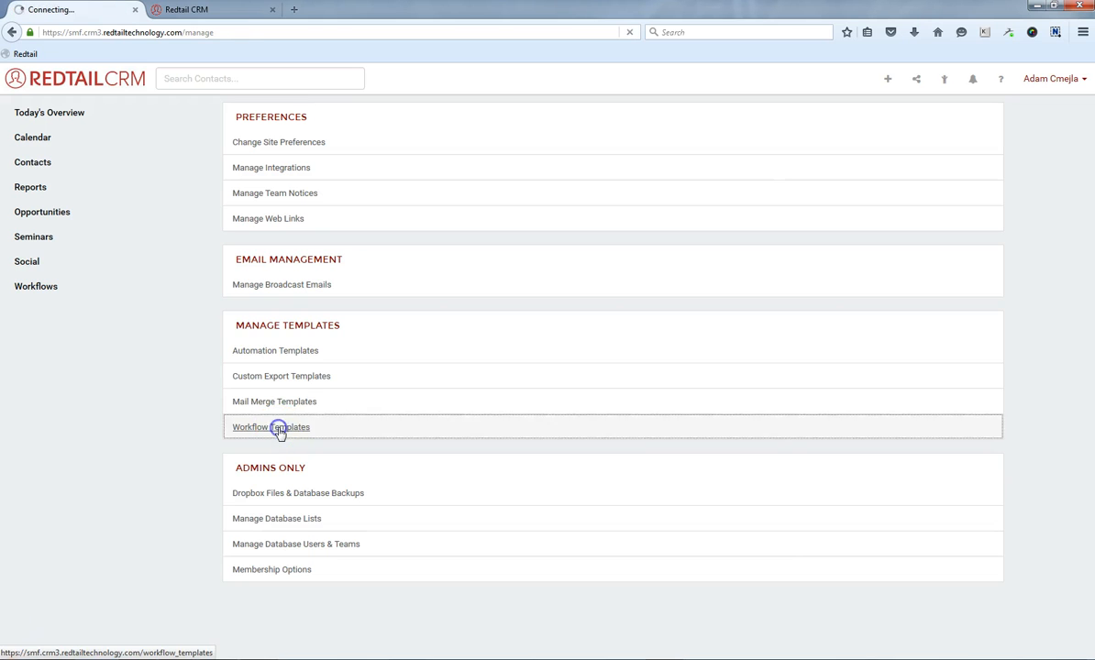
Browse the workflow templates and open 'Client Account Service - Process Incoming Funds into Account'.
scroll(279, 433, down, 5)
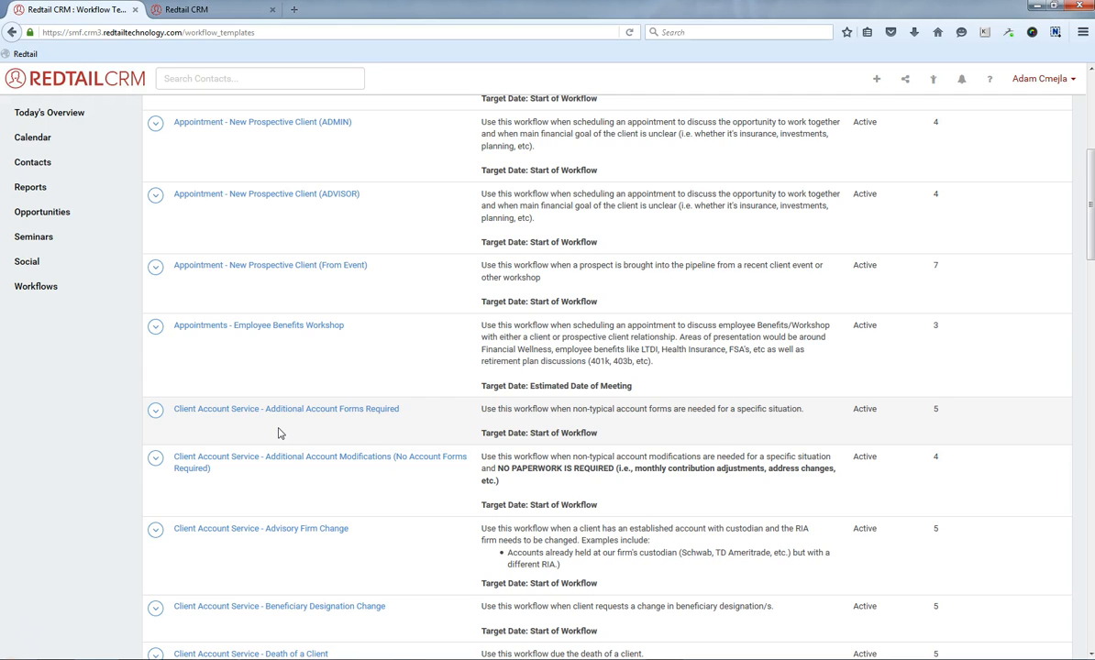
click(227, 417)
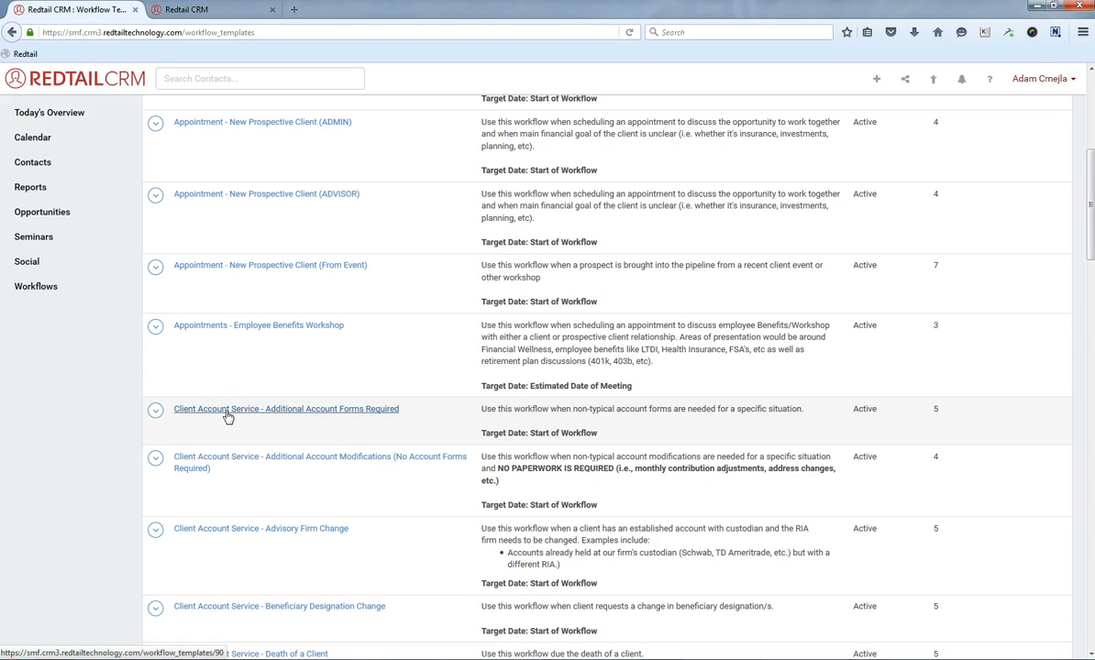
scroll(227, 415, down, 2)
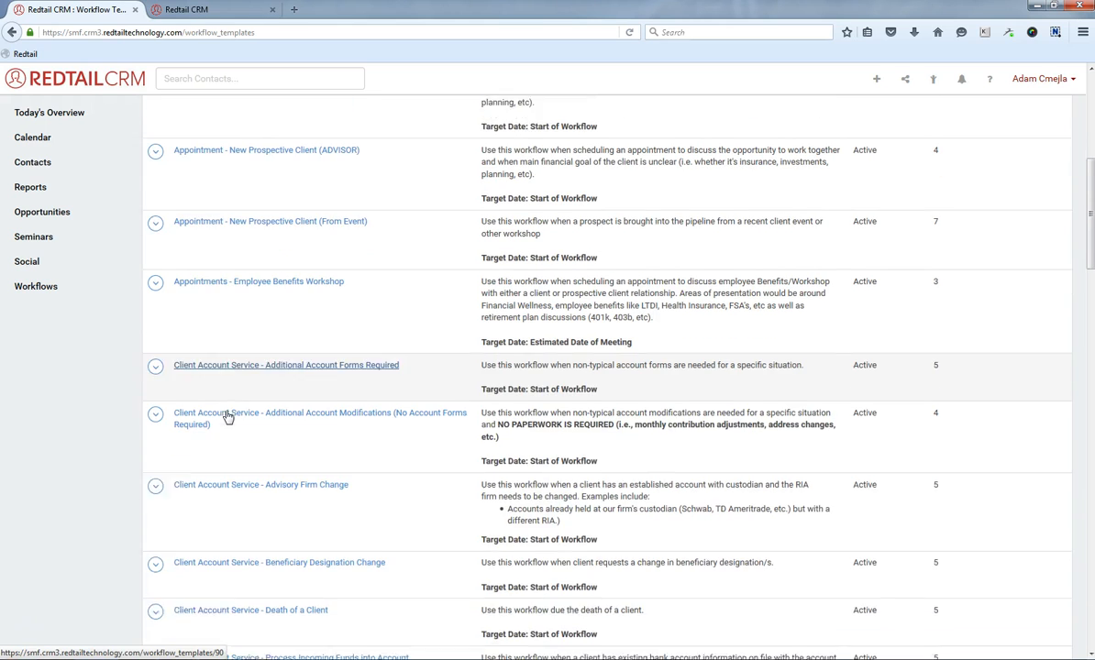
click(305, 392)
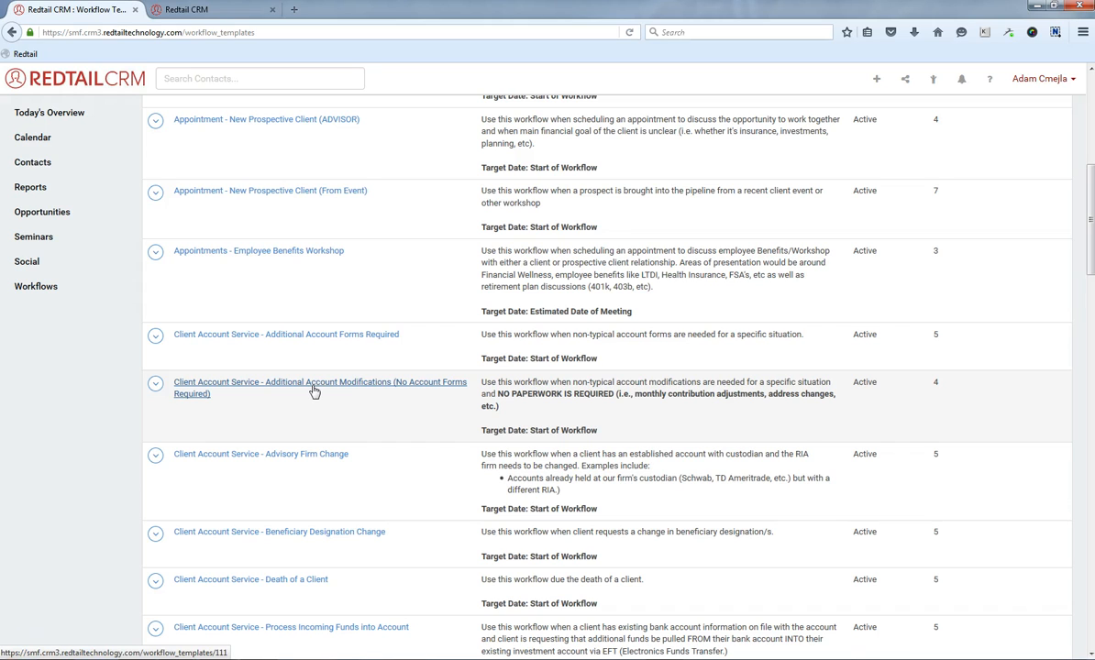
click(627, 370)
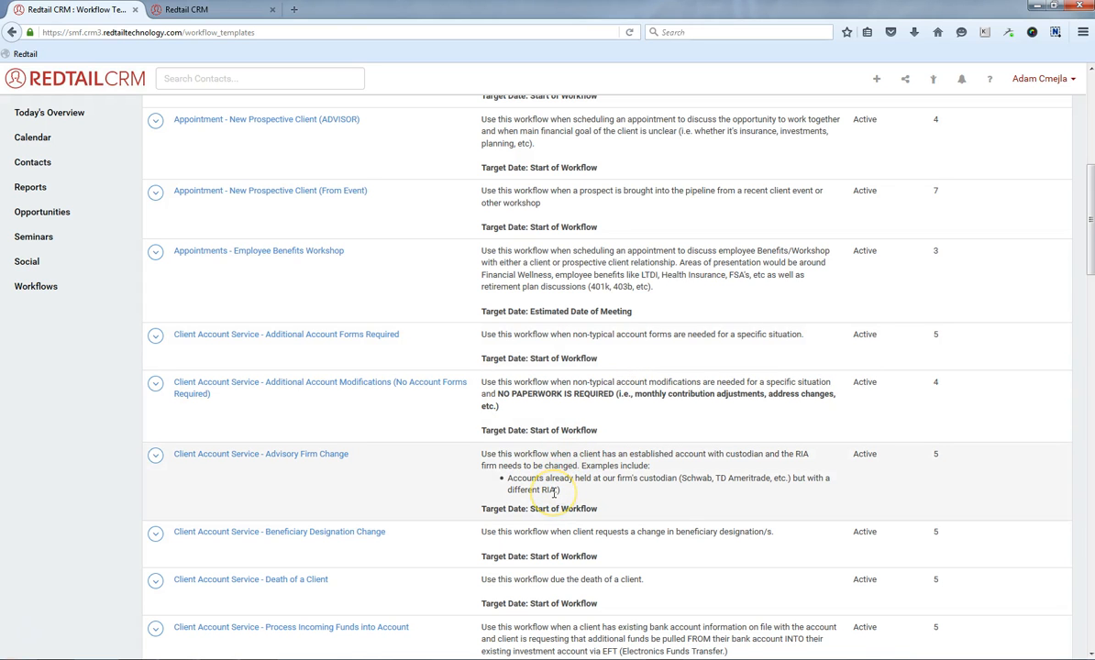
scroll(554, 492, down, 5)
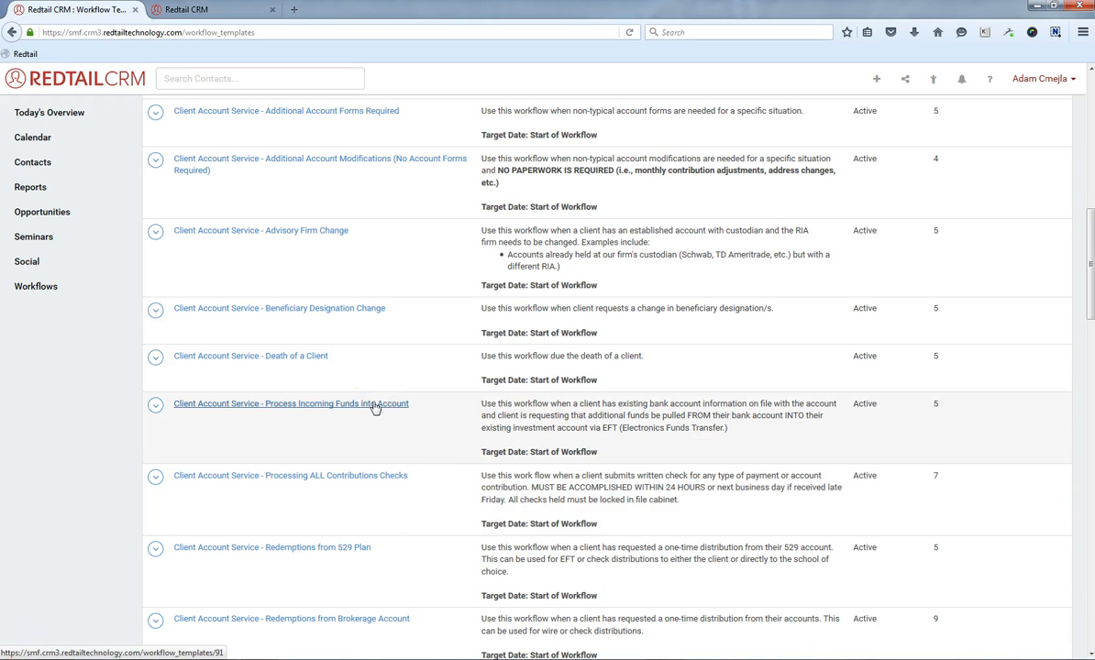
click(374, 404)
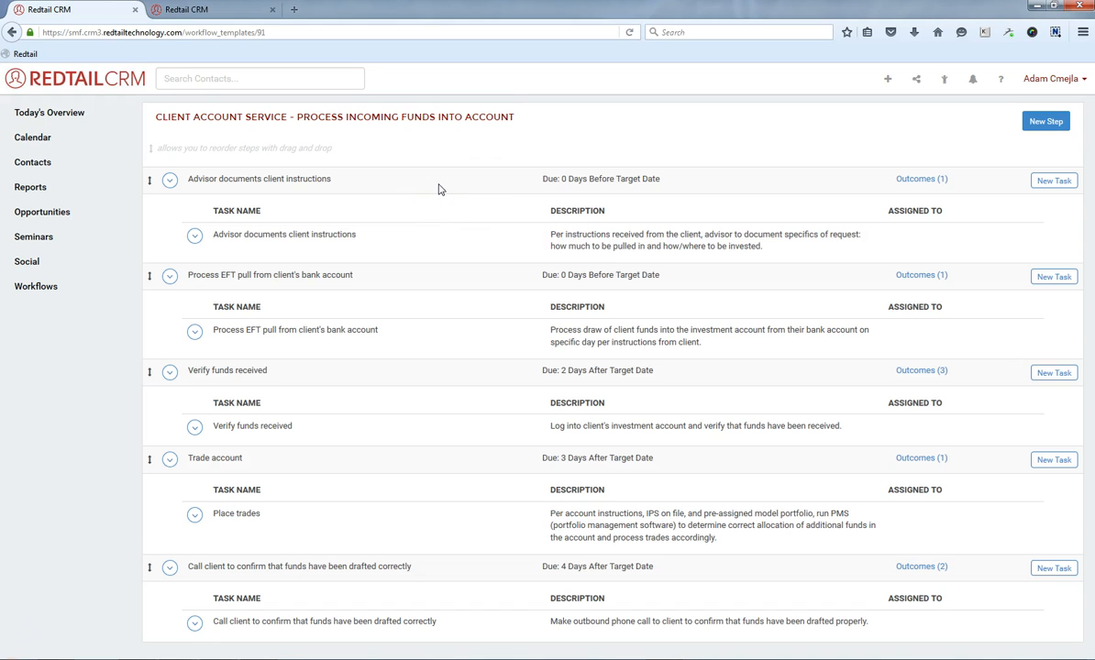
Review the outcomes defined for the template's 'Verify funds received' step.
click(933, 245)
click(922, 186)
click(937, 274)
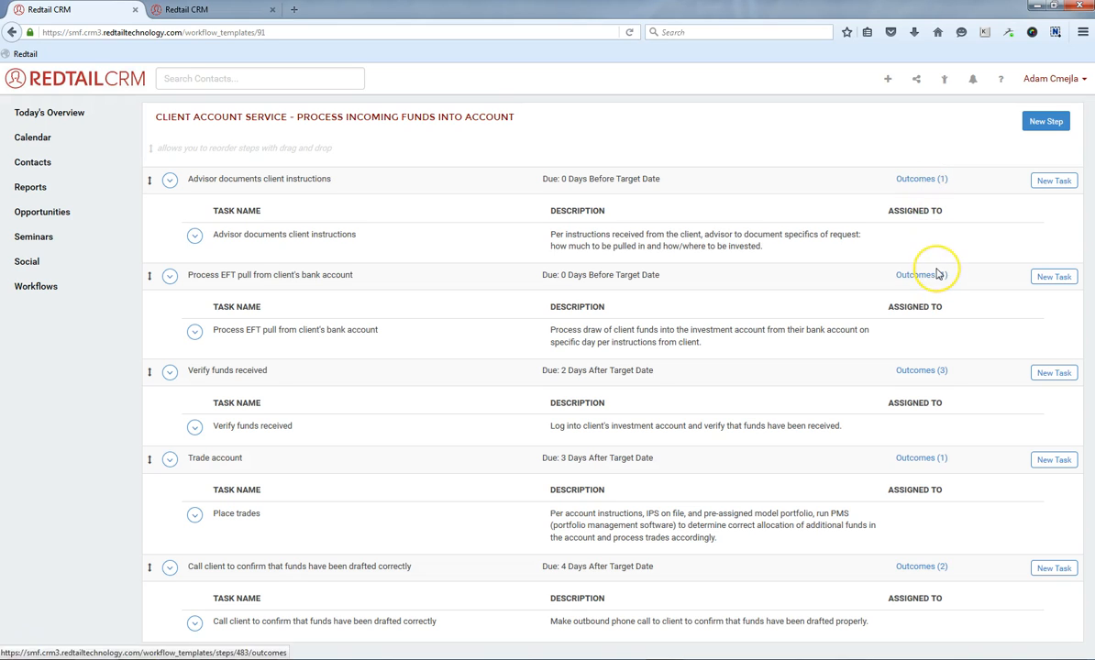
click(935, 367)
click(931, 371)
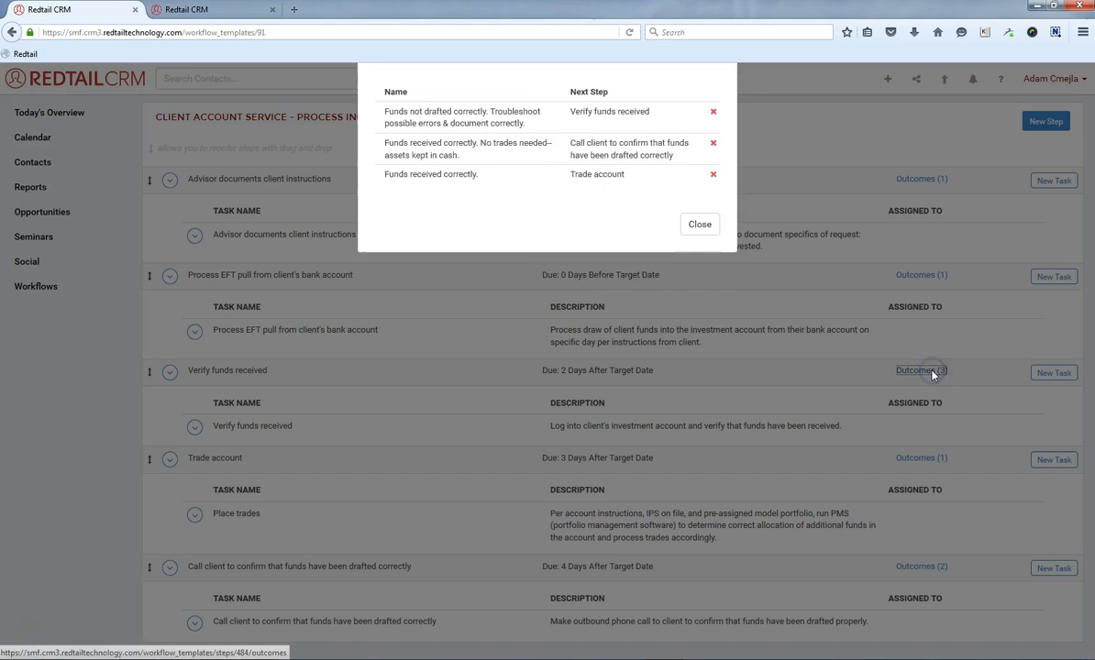
click(694, 273)
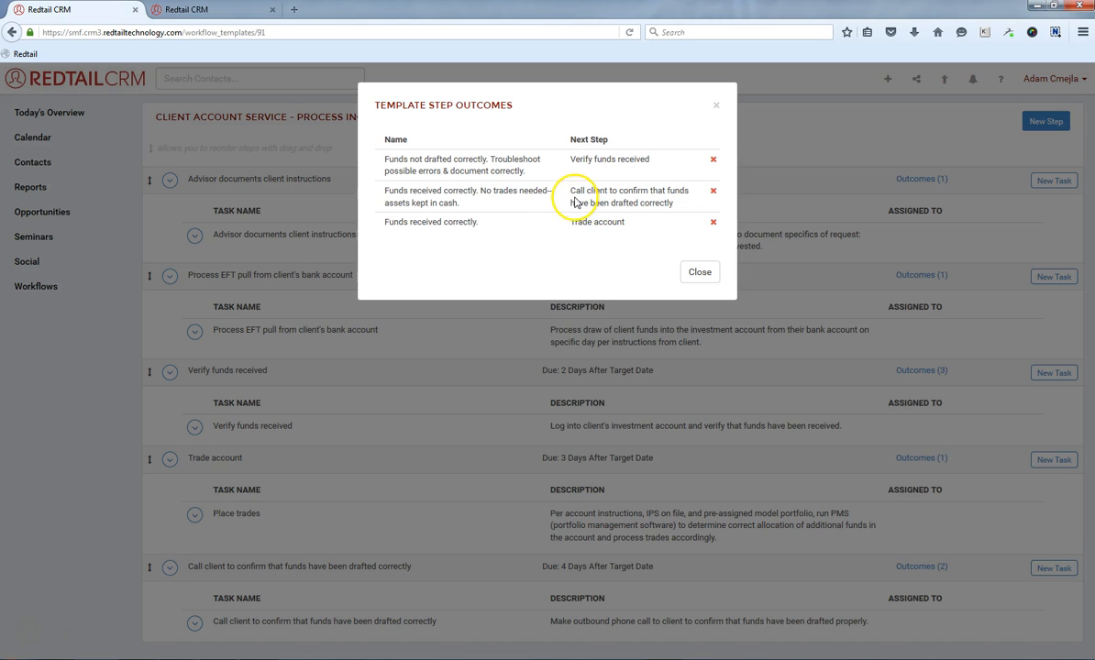
click(697, 275)
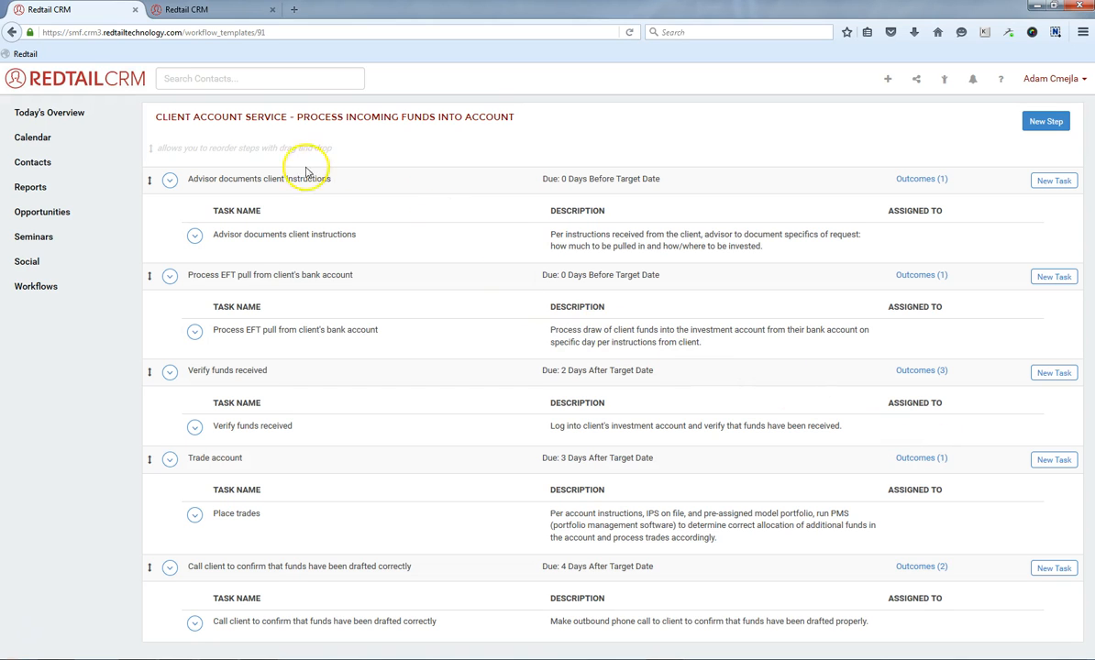
Select the template's title, switch to the contact's tab, and open the contact's active workflows.
drag(291, 117, 487, 122)
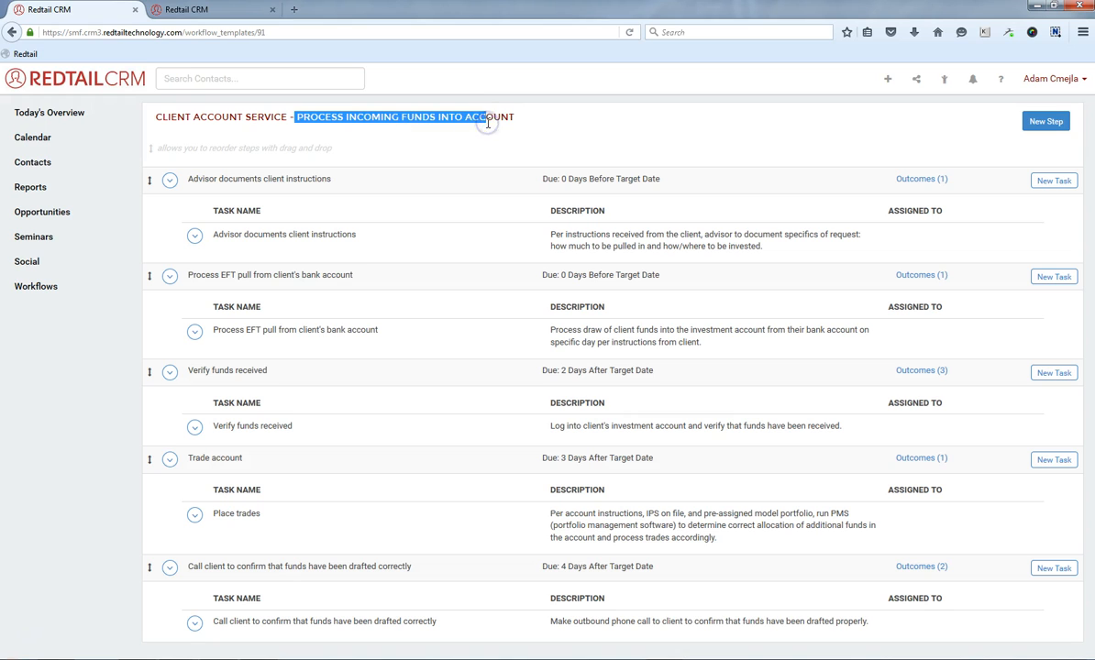
click(198, 11)
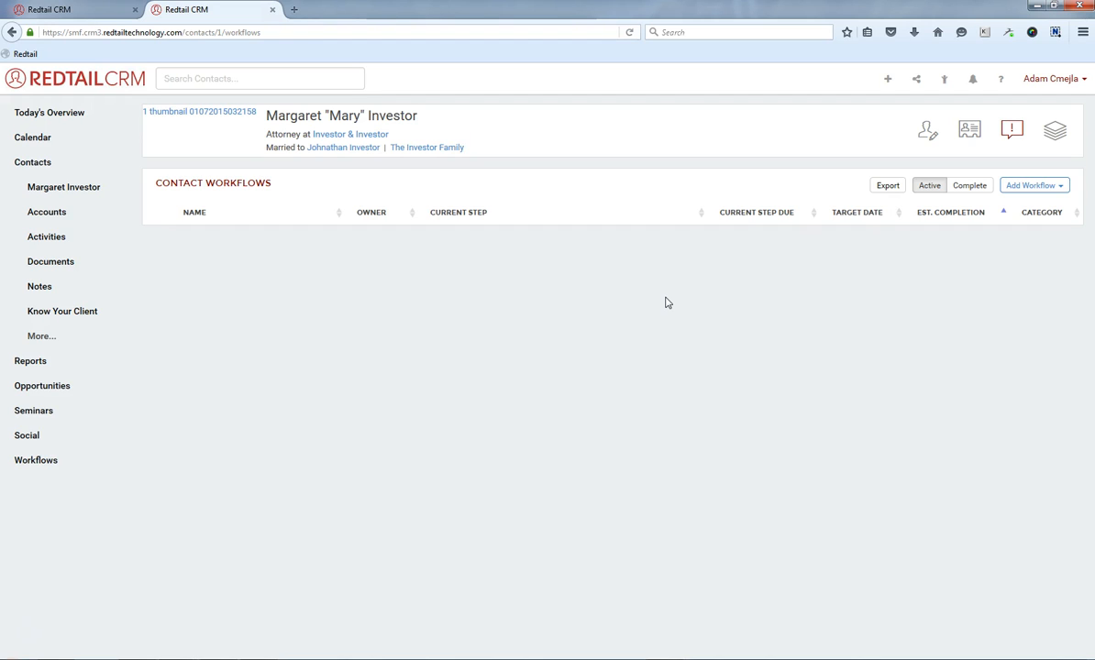
click(73, 191)
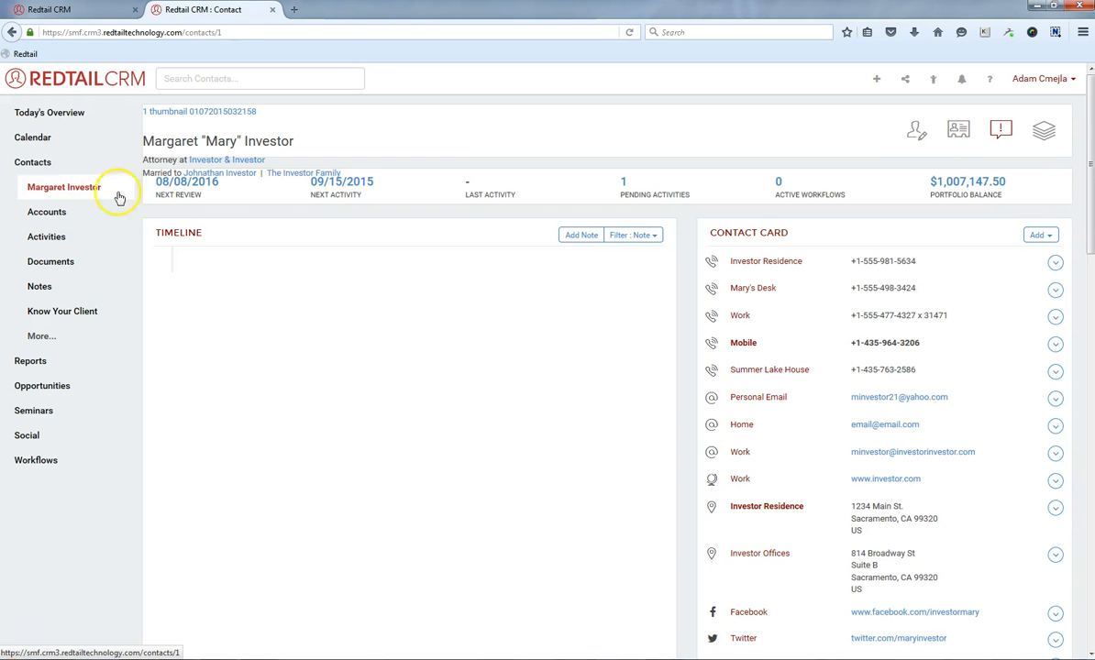
click(780, 187)
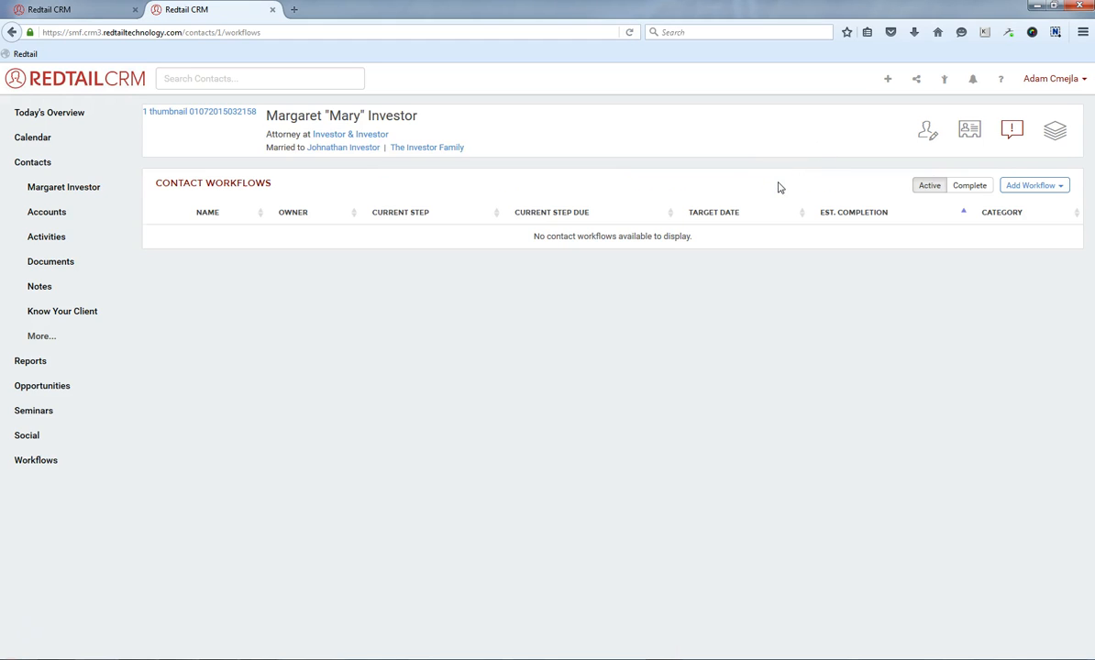
Create a new workflow for the contact from the 'Client Account Service - Process Incoming Funds into Account' template, naming it 'Client Account Service - Process Incoming Funds into JTWROS'.
click(1017, 187)
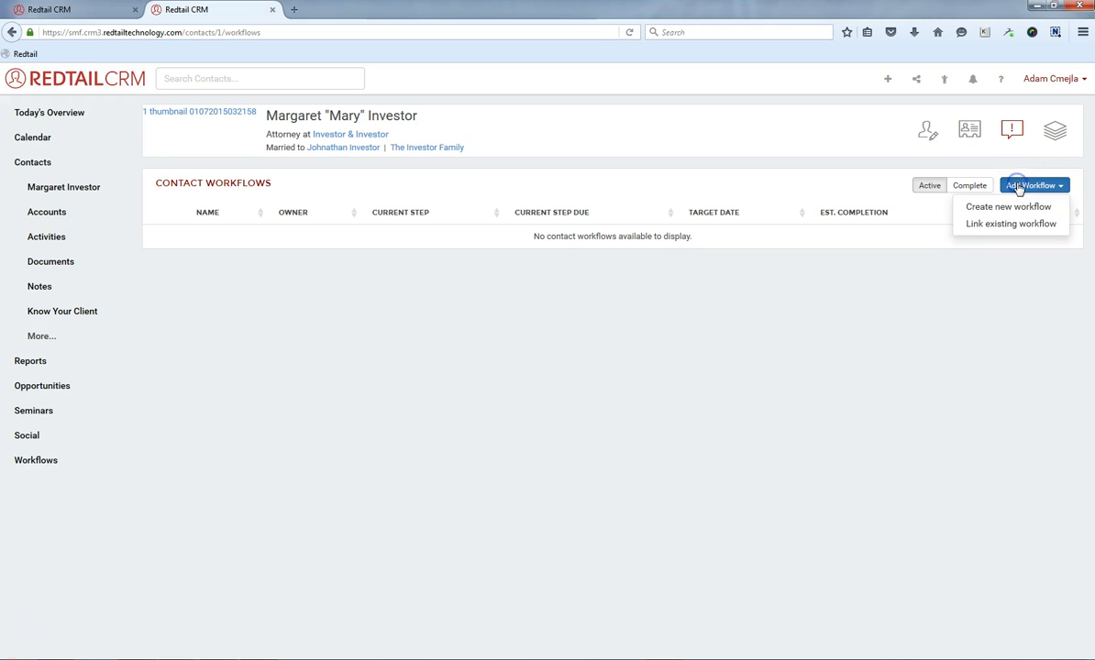
click(1008, 208)
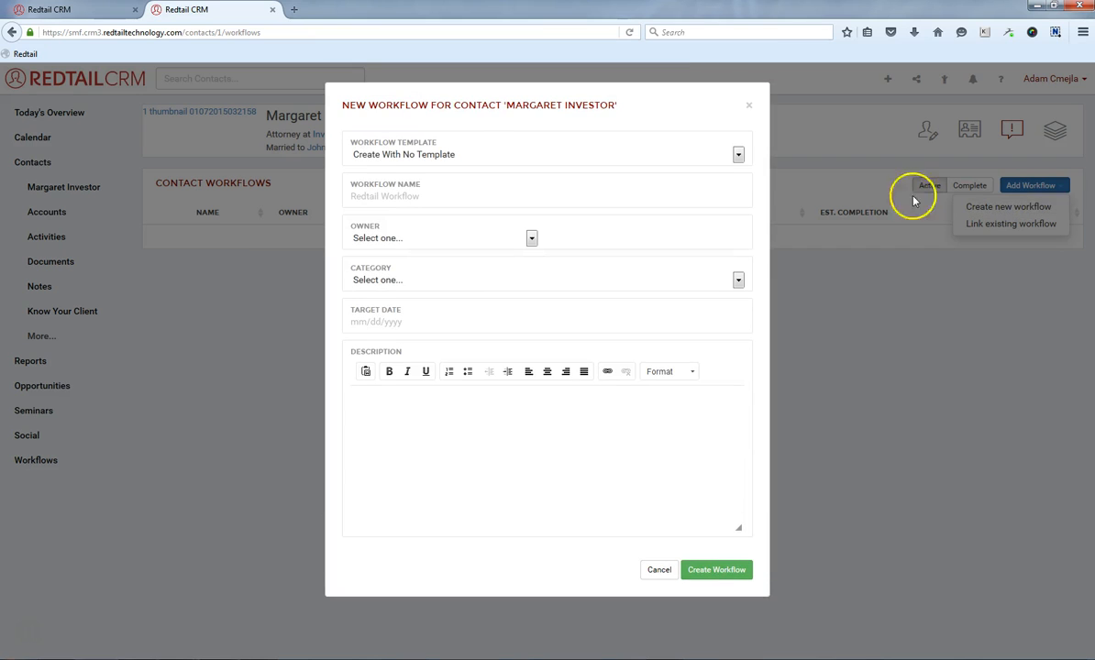
click(425, 161)
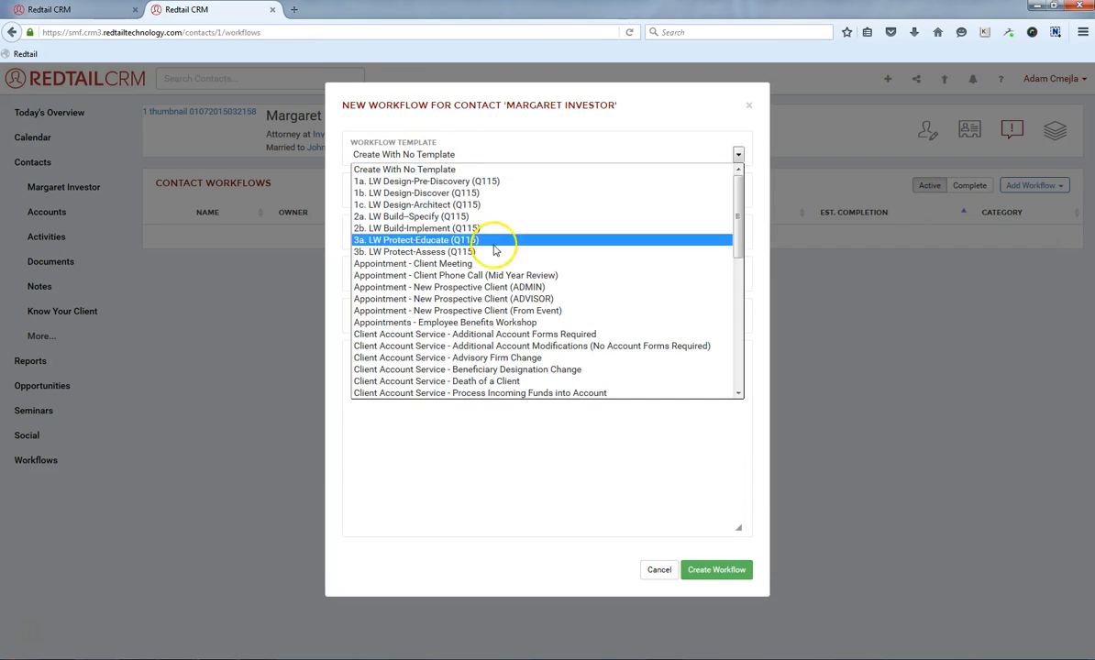
scroll(440, 350, down, 3)
scroll(505, 285, down, 1)
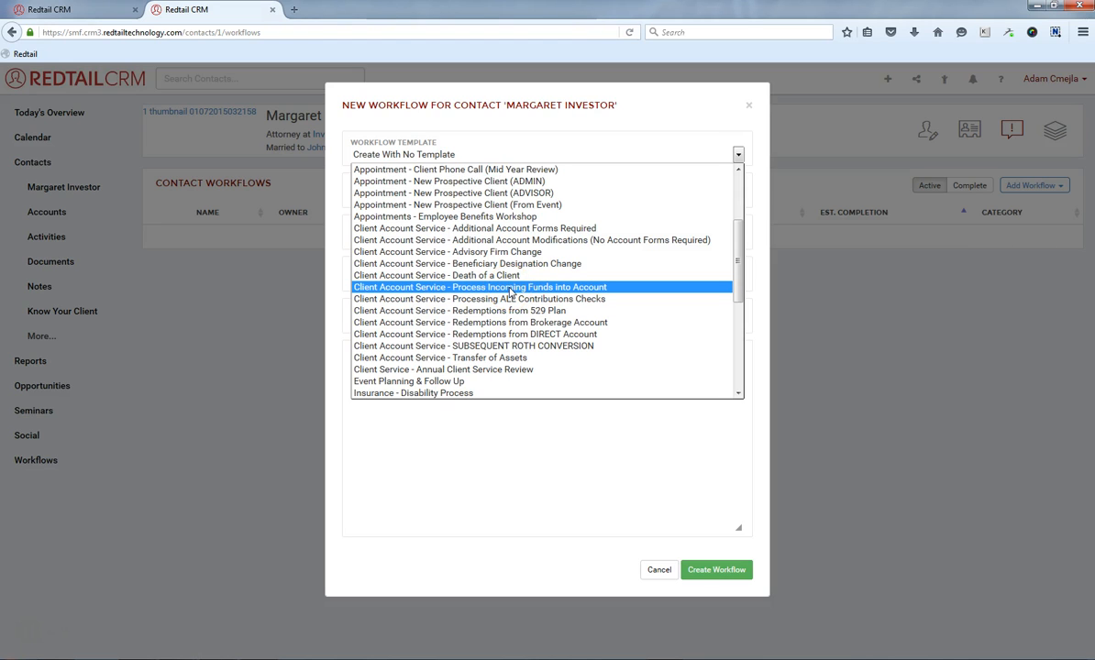
click(511, 288)
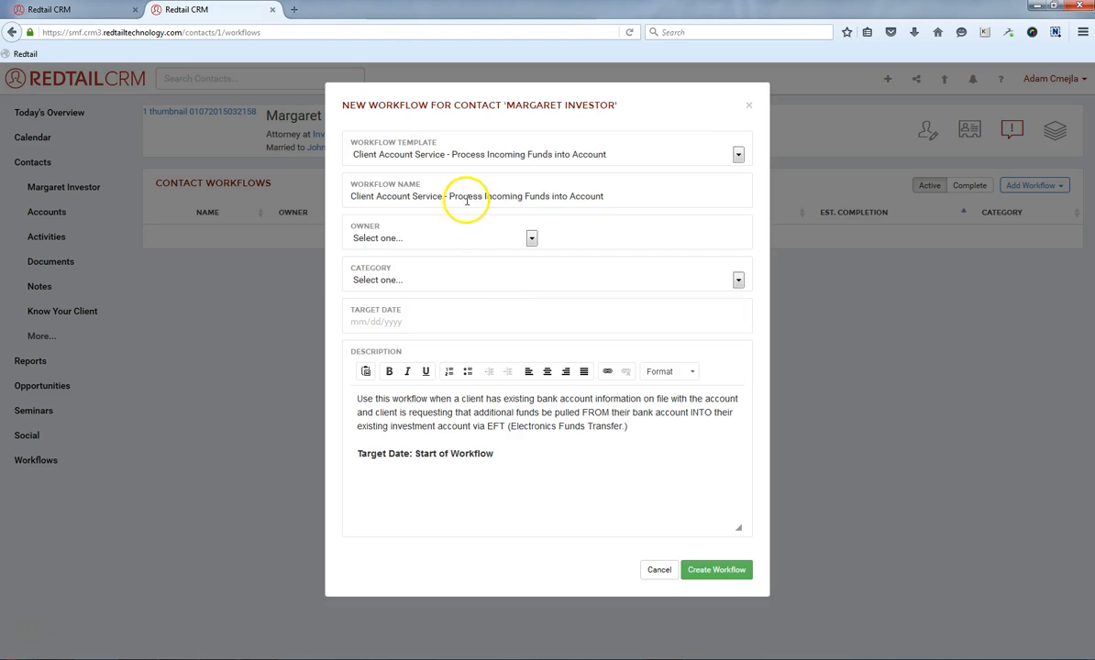
drag(450, 196, 617, 201)
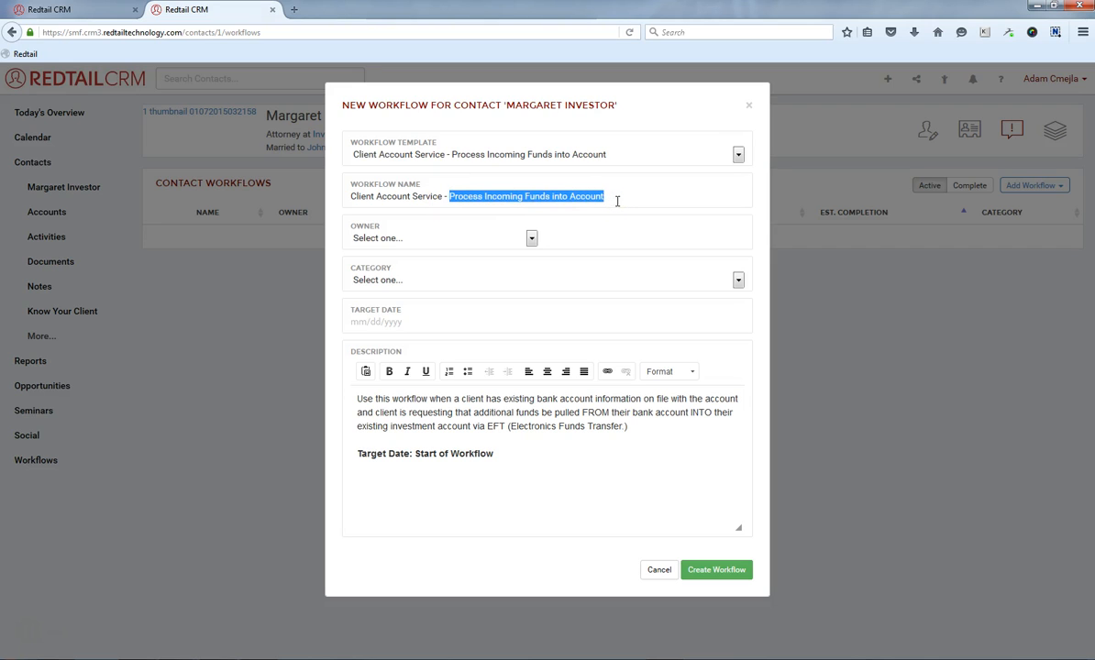
click(617, 200)
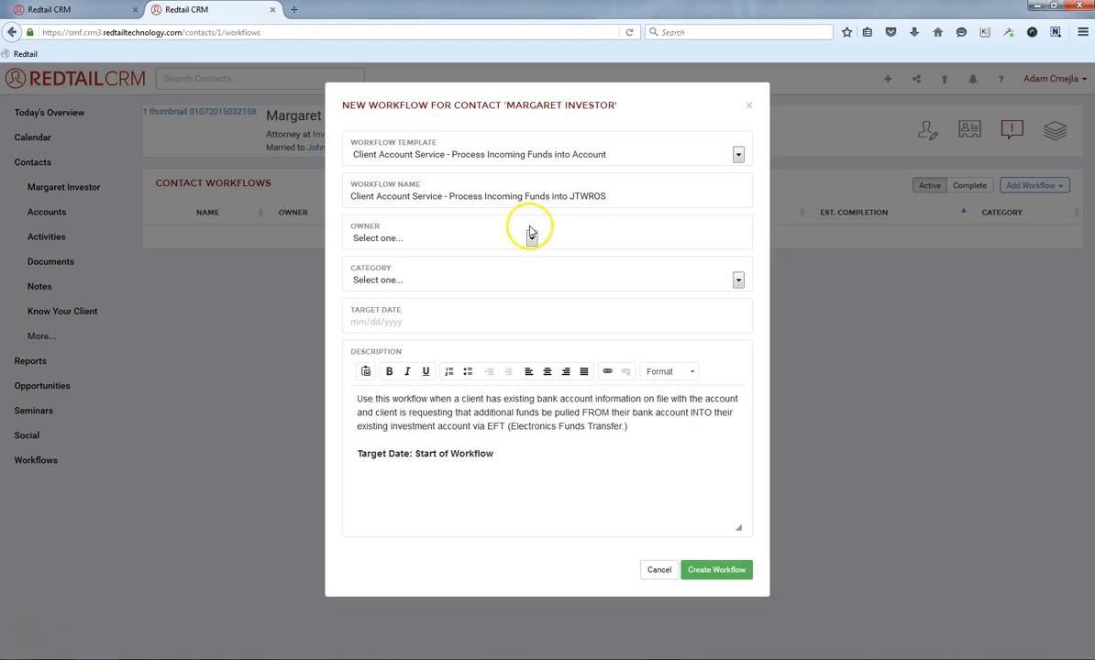
Set the workflow owner to User, choose the current user, and set the category to Customer Service.
click(531, 239)
click(501, 268)
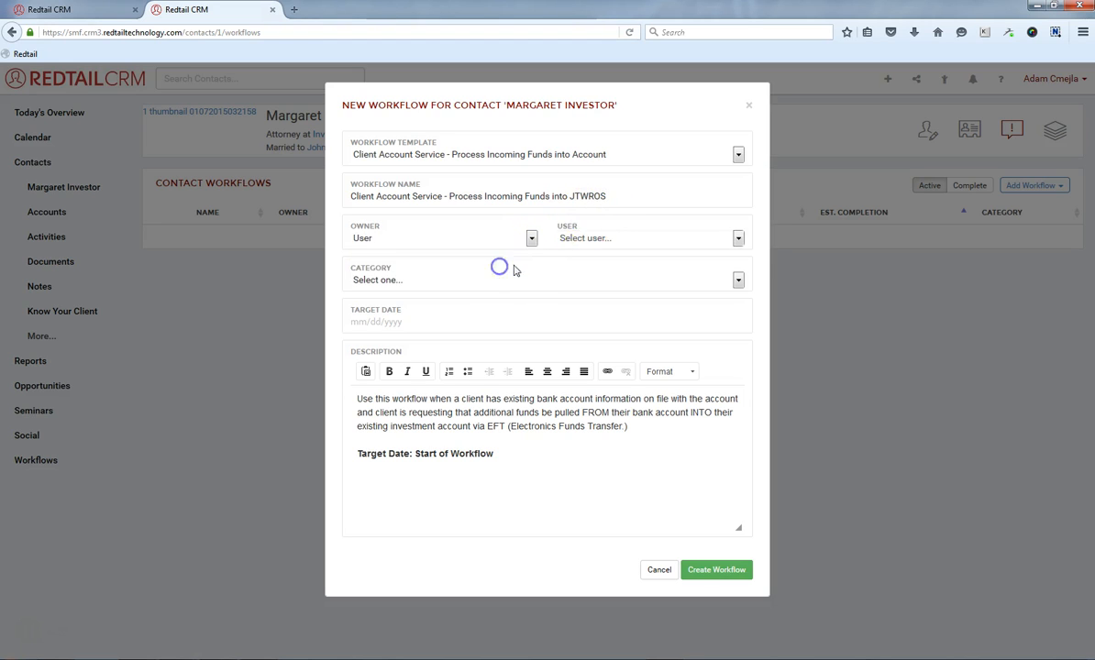
click(603, 238)
click(618, 299)
click(397, 281)
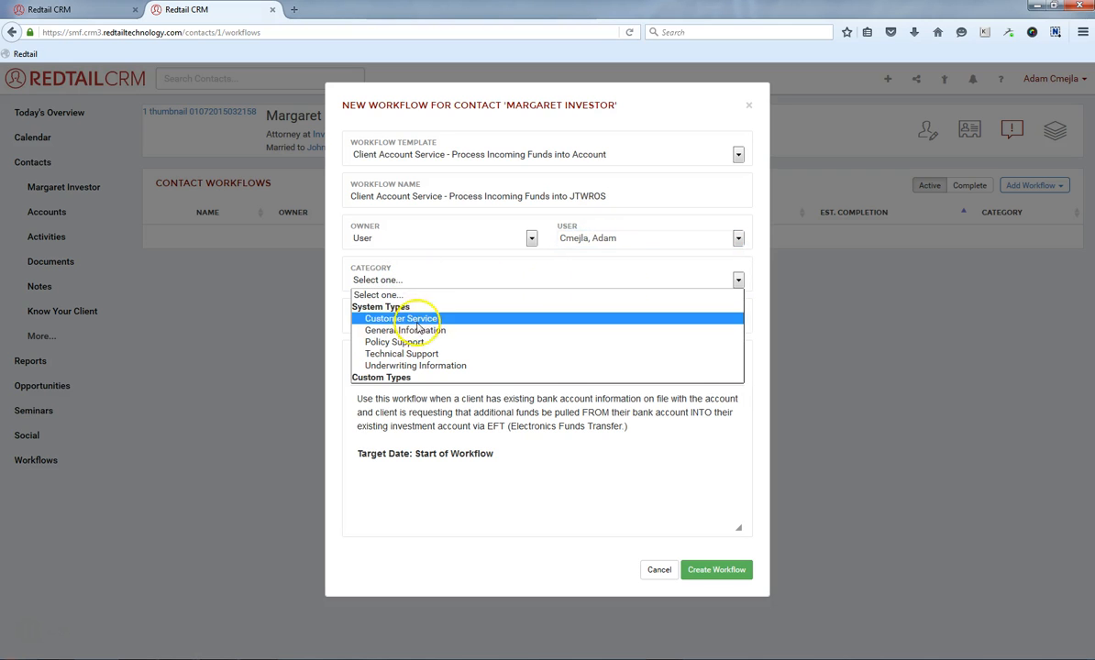
click(409, 320)
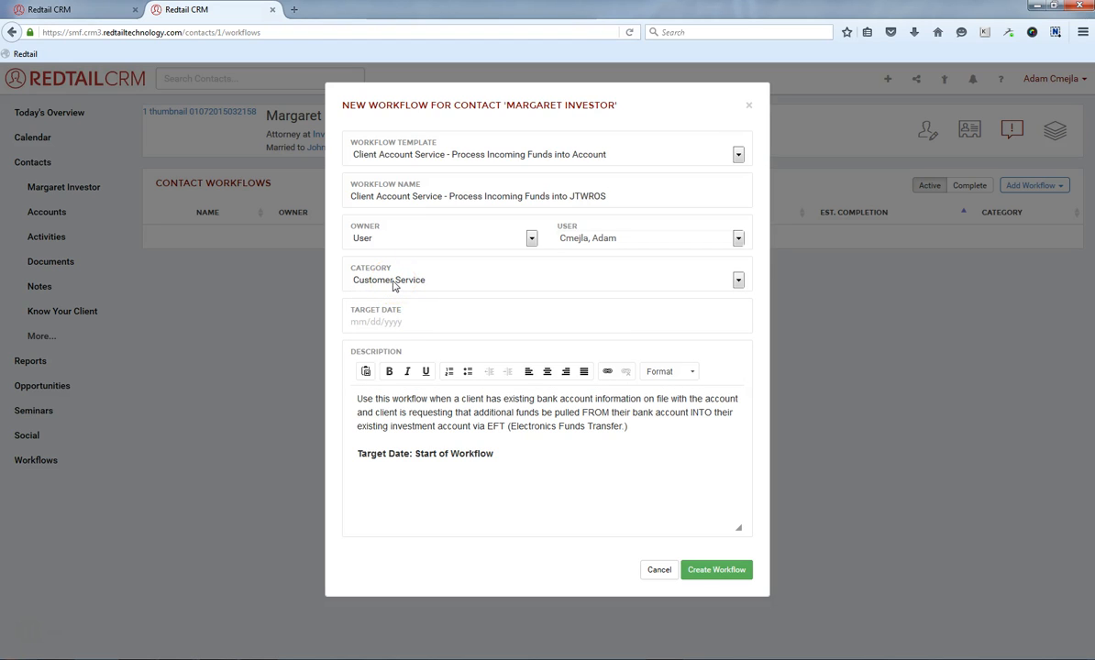
click(395, 318)
click(416, 447)
Set the target date to 03/04/2016 and create the workflow.
click(355, 322)
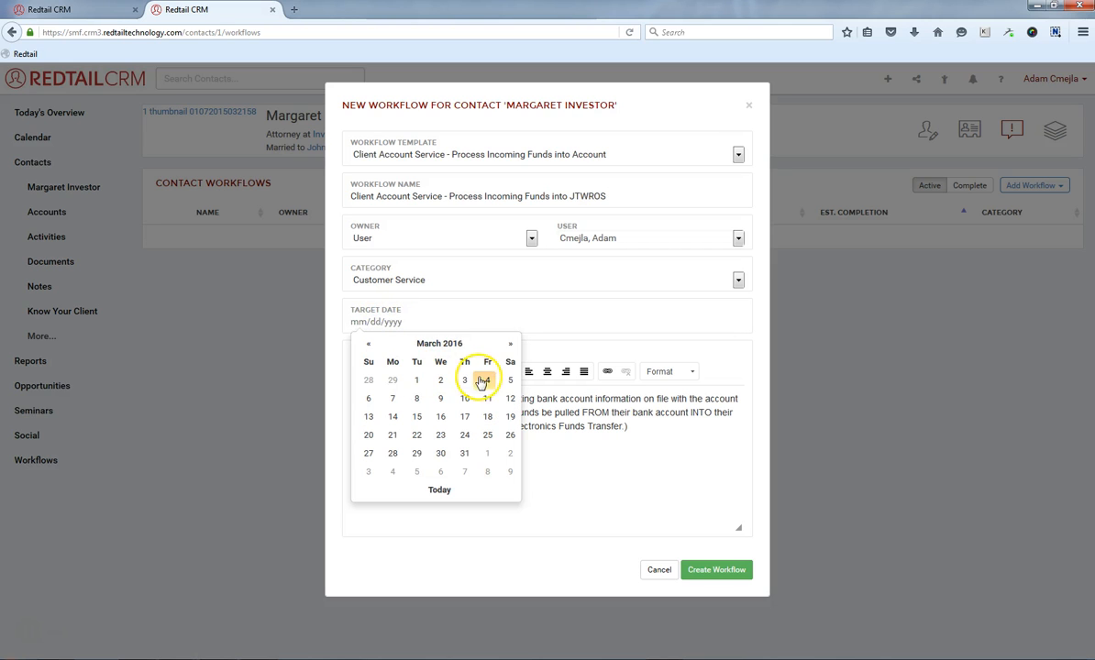
click(485, 382)
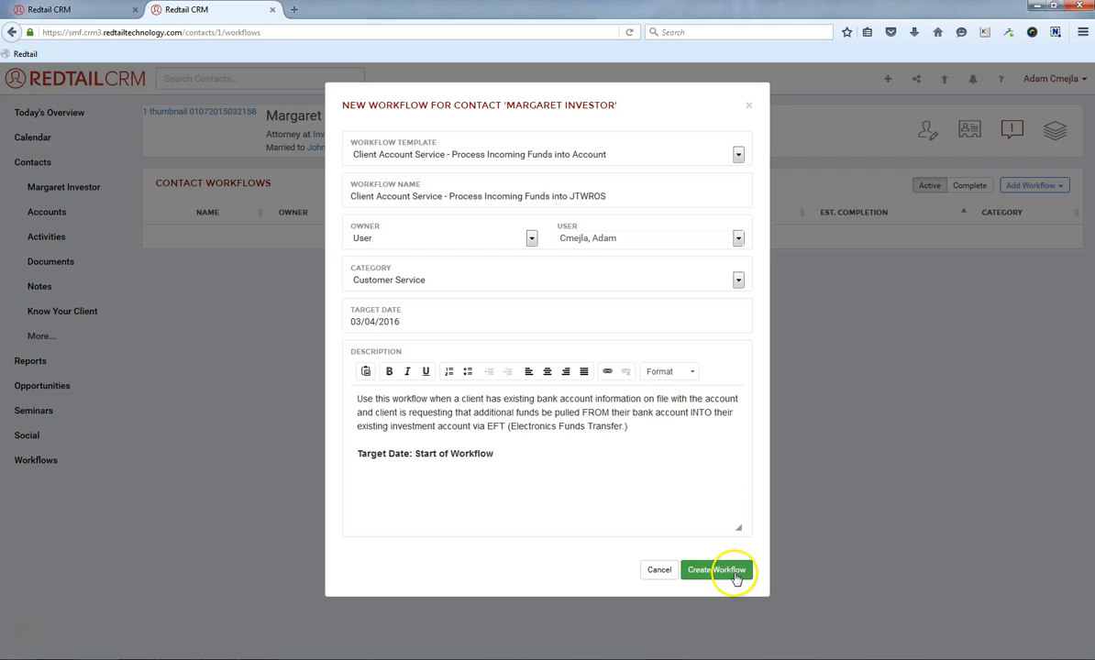
click(736, 573)
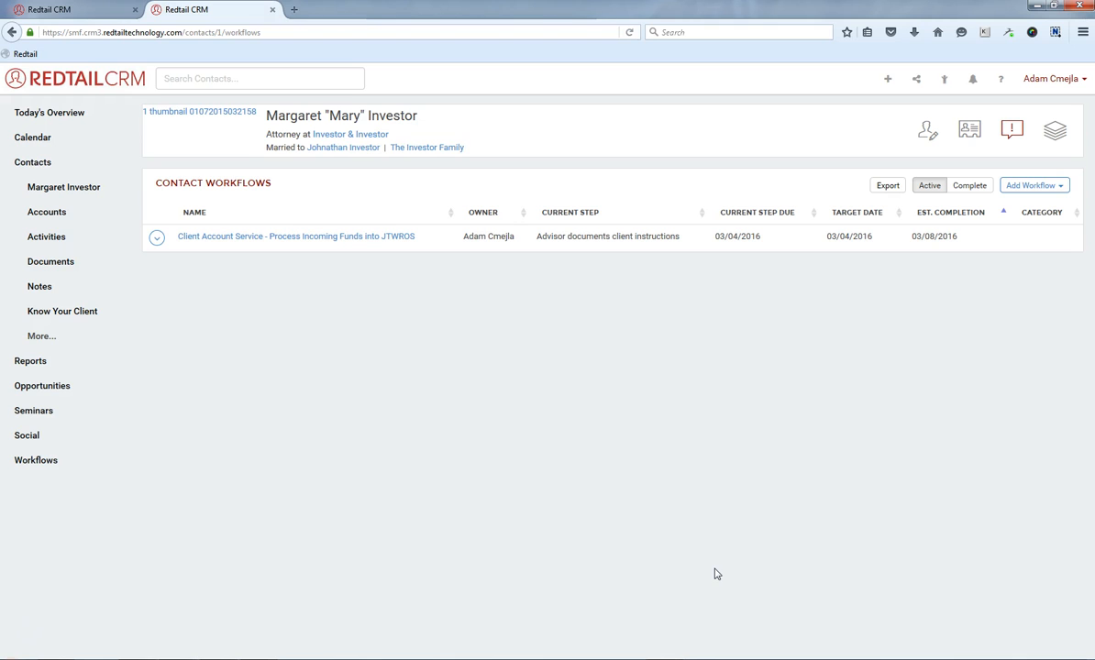
Open the new workflow and assign its first task to yourself.
click(336, 240)
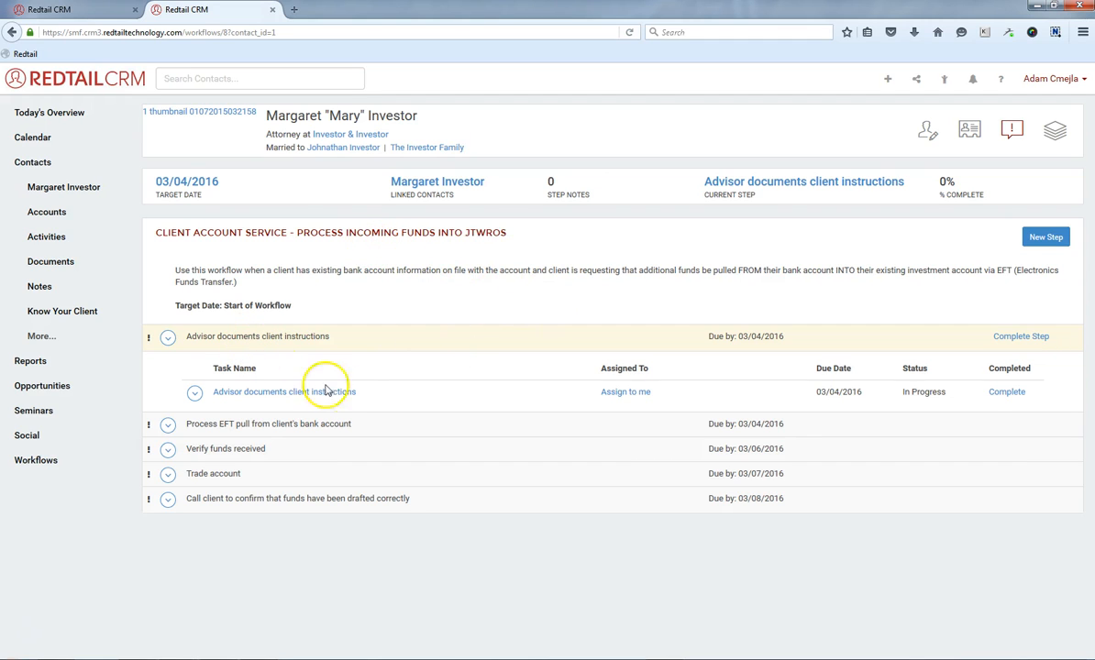
click(626, 391)
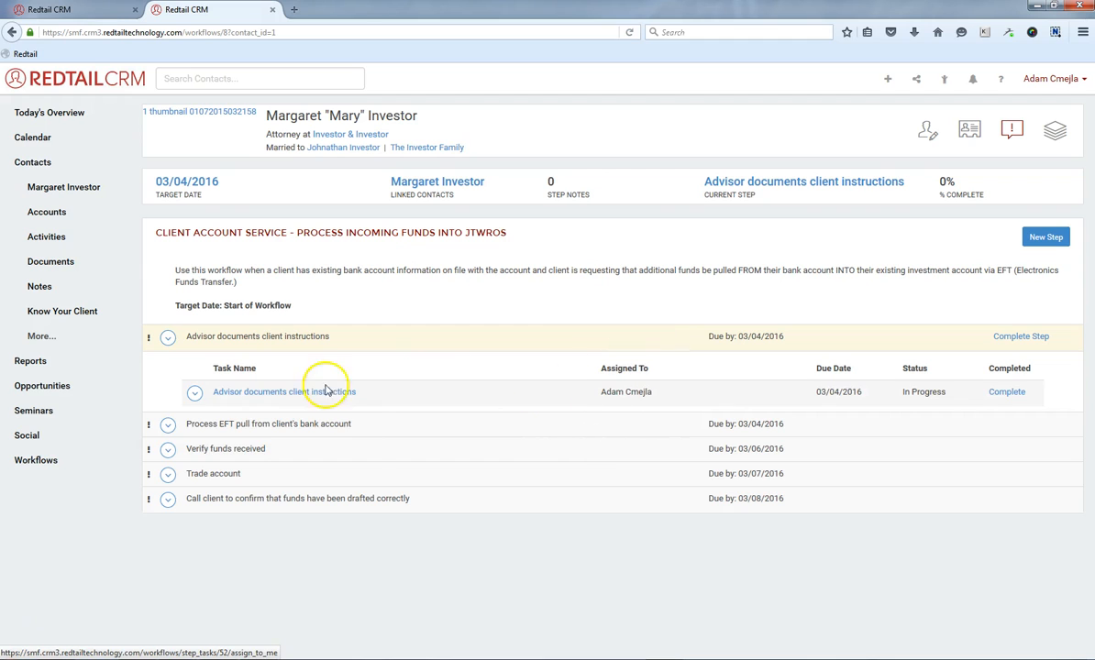
Complete the 'Advisor documents client instructions' step with outcome 'Notes added' and the note 'Requested to pull $10000 into the JT Account'.
mouse_move(289, 394)
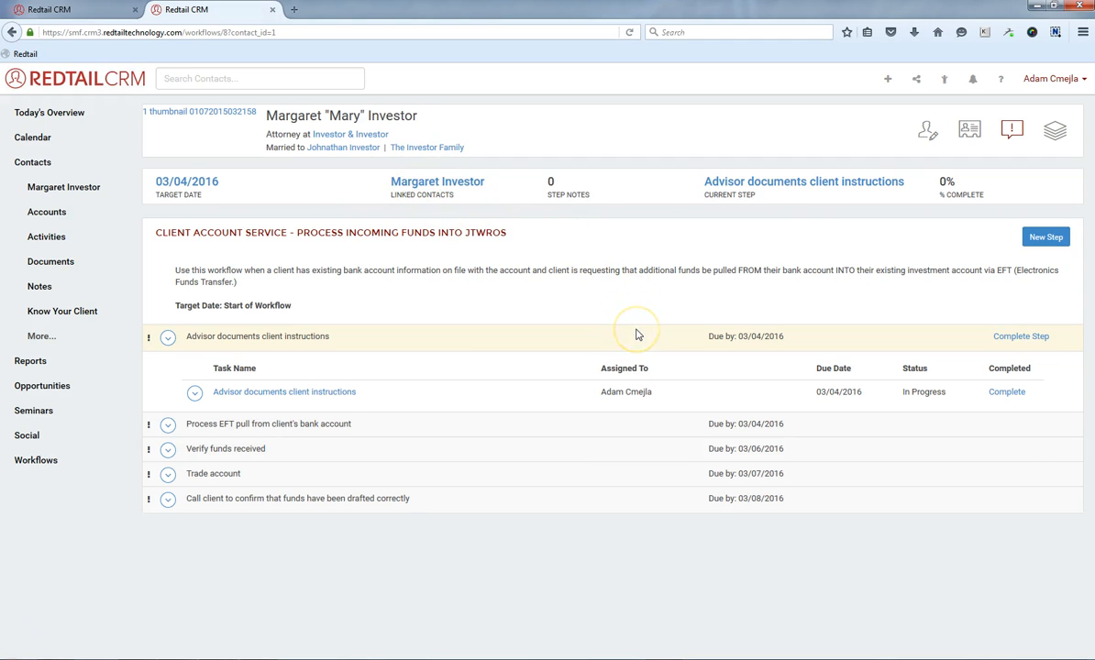
click(998, 337)
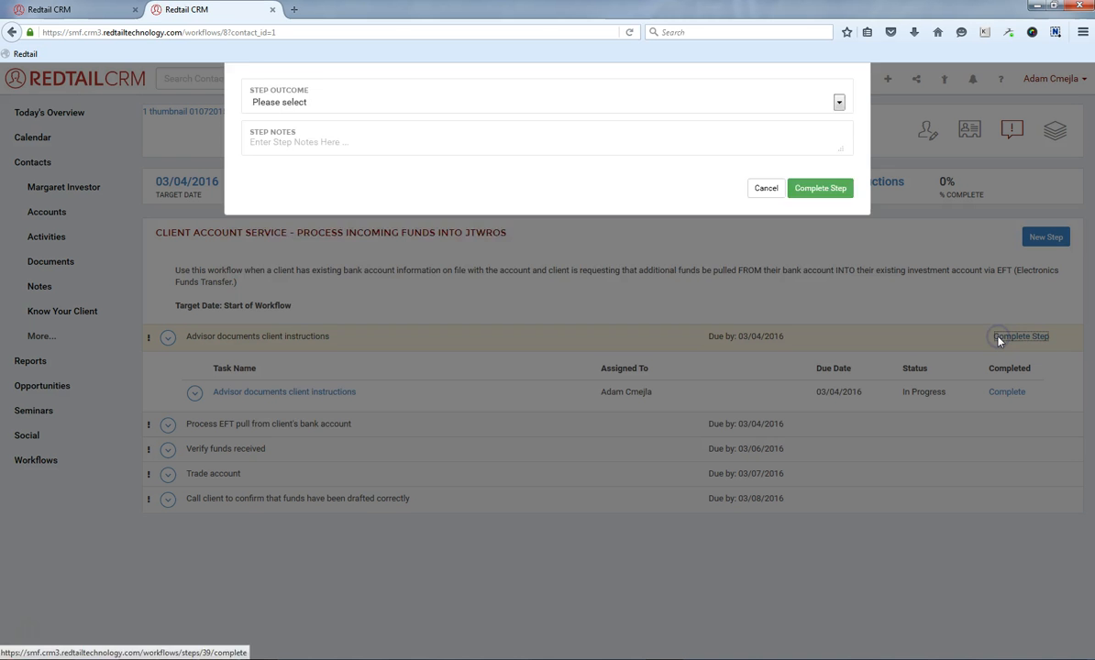
click(305, 154)
click(315, 179)
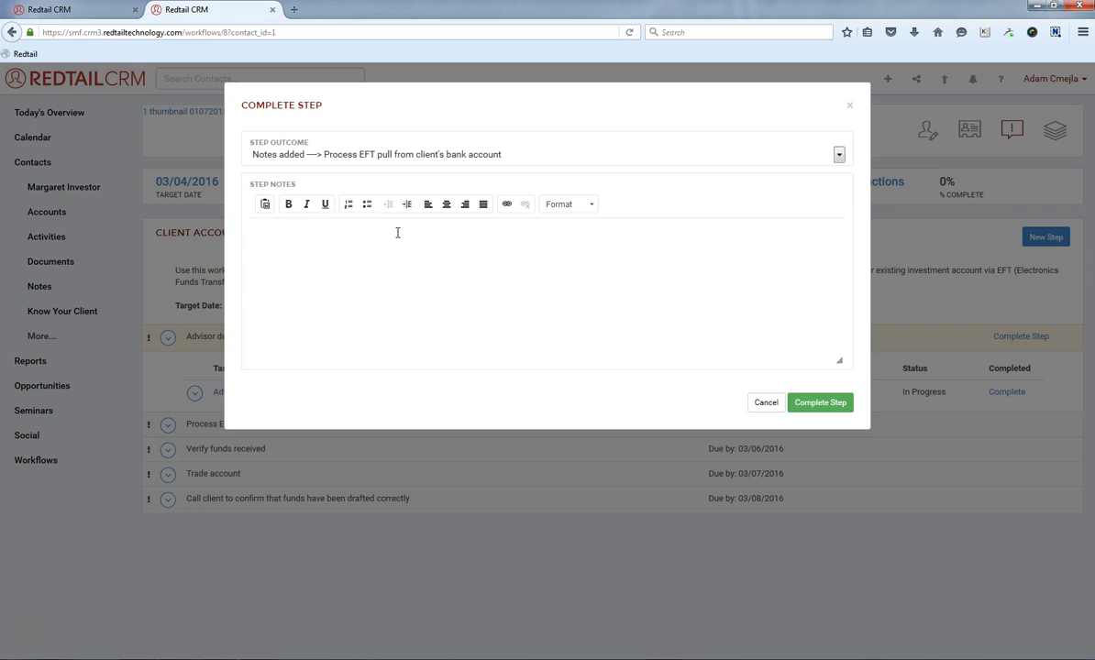
click(397, 232)
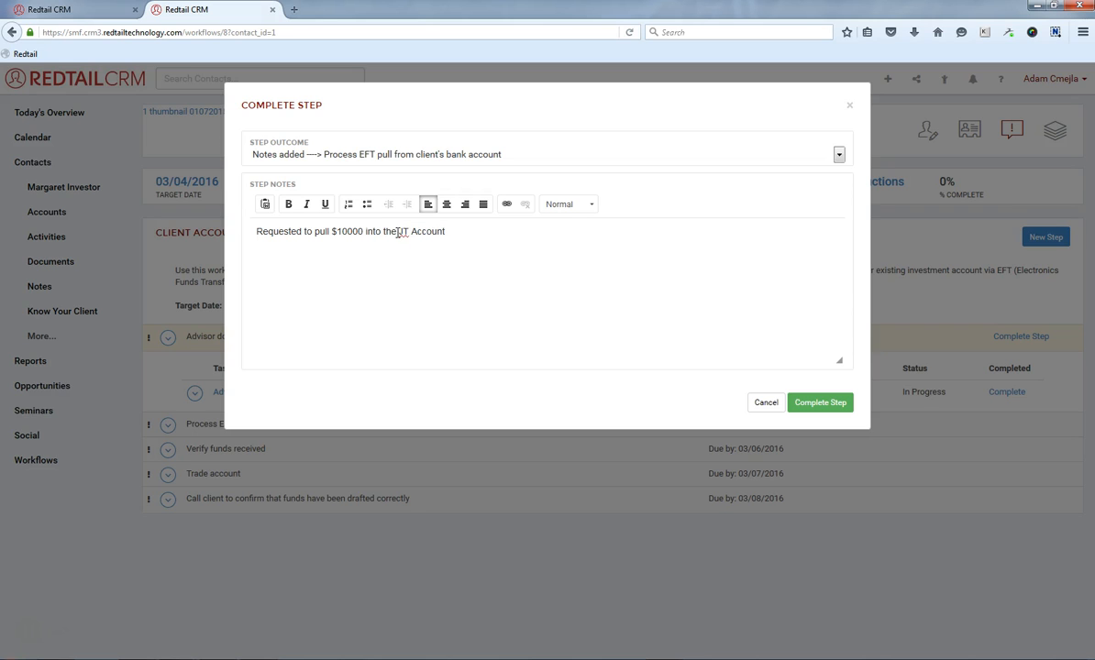
click(826, 404)
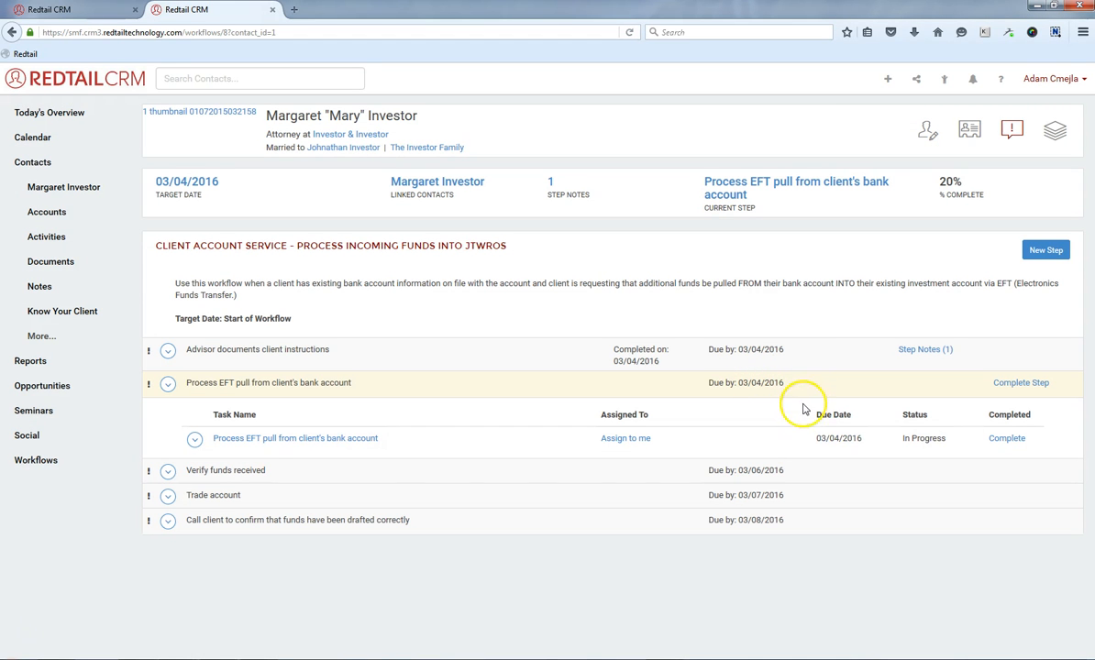
In the template, assign the 'Verify funds received' task to the user Advisor, Assistant and update it.
click(627, 440)
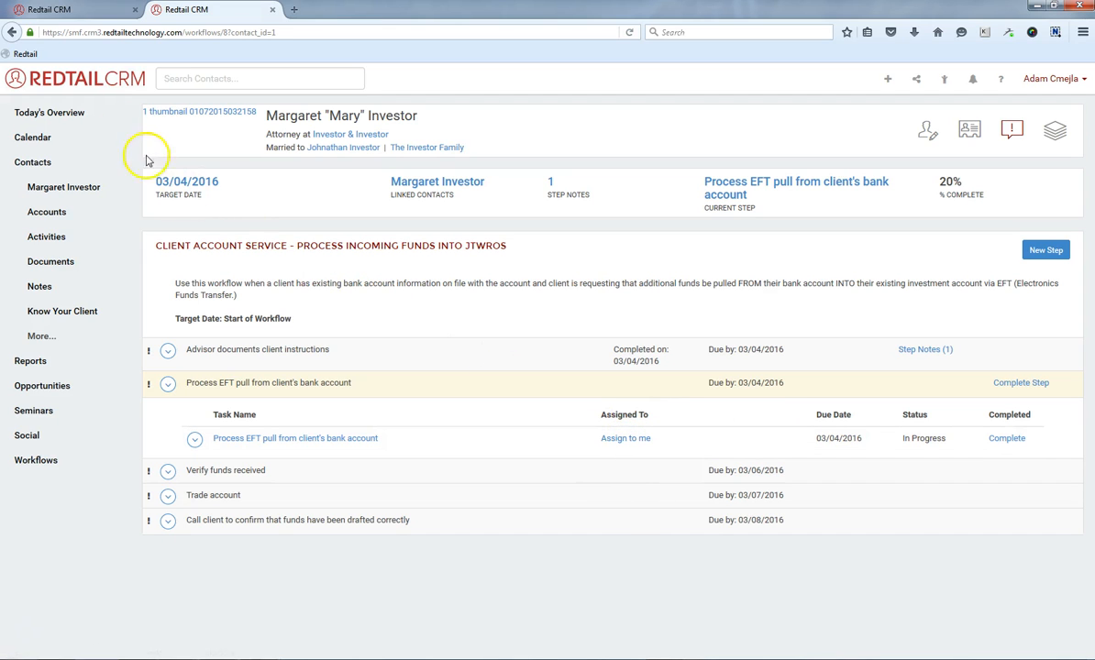
click(66, 10)
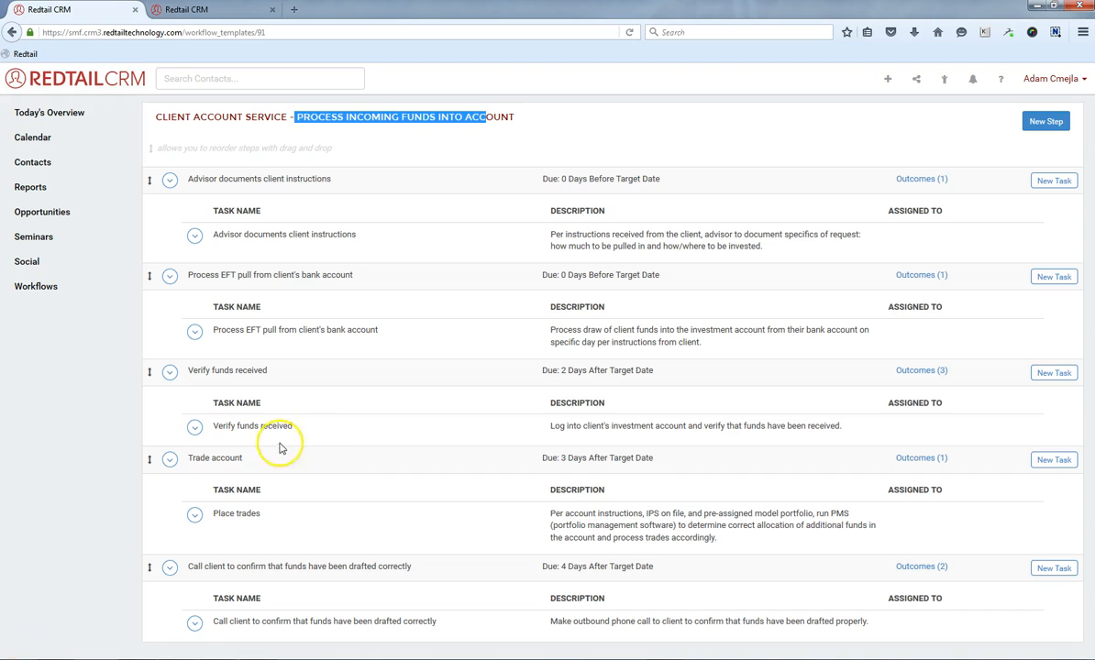
click(236, 426)
click(192, 426)
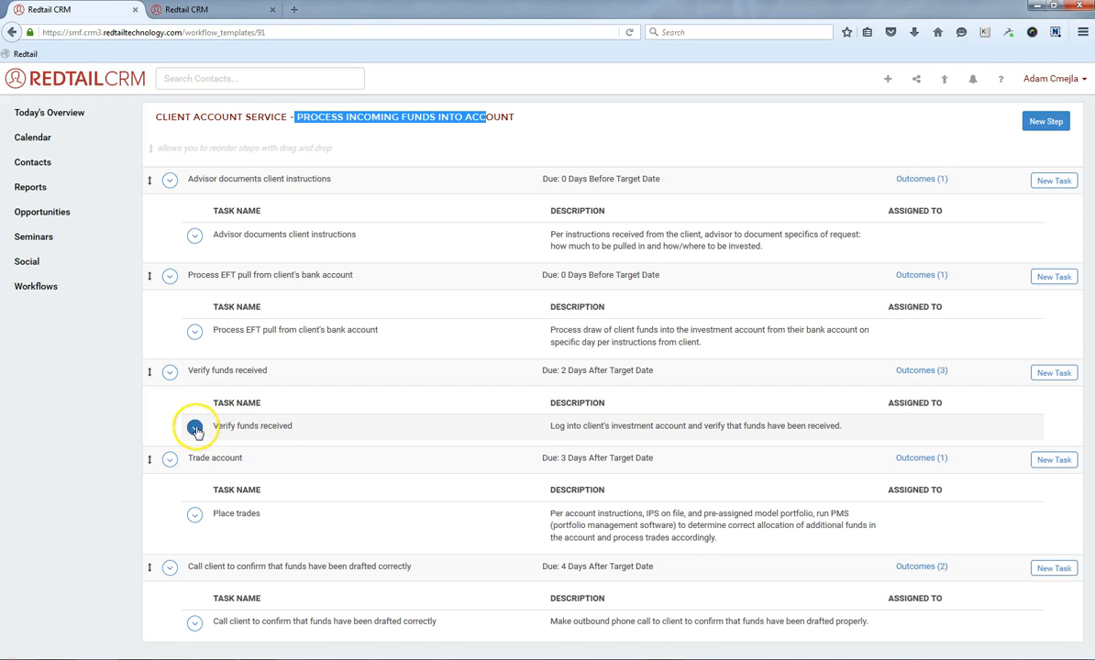
click(221, 450)
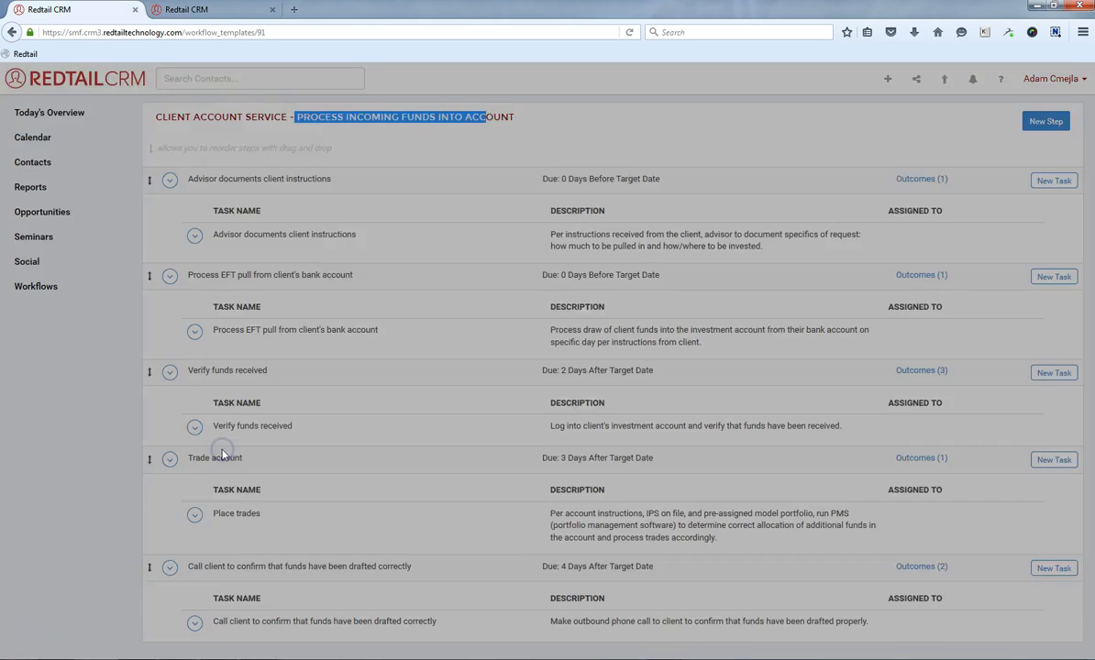
click(532, 197)
click(489, 224)
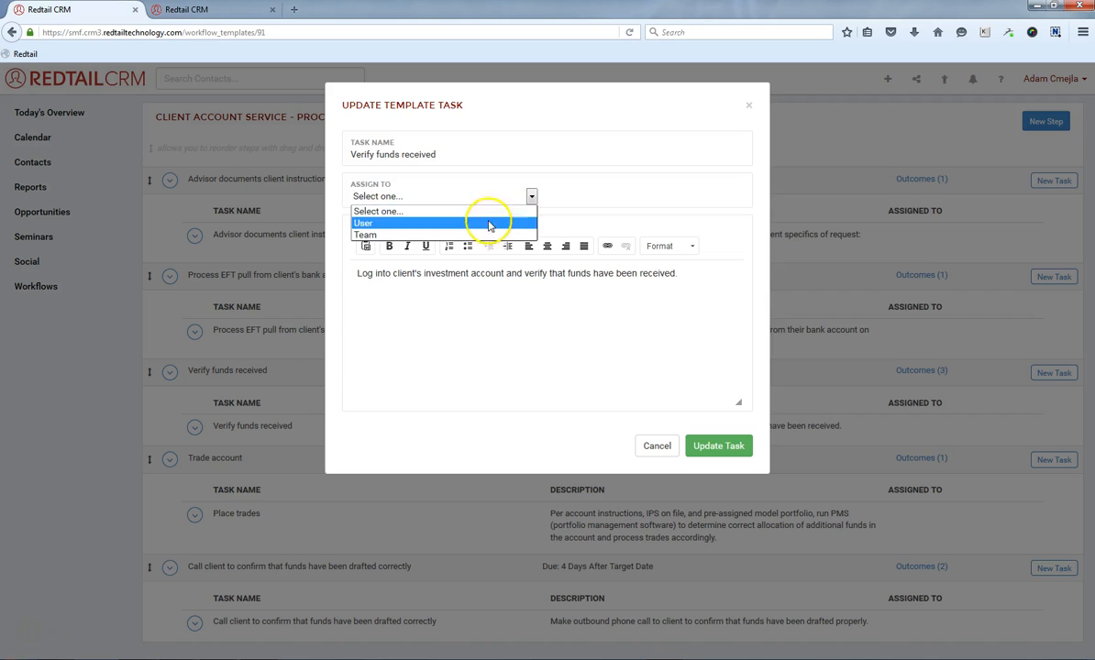
click(559, 197)
click(581, 228)
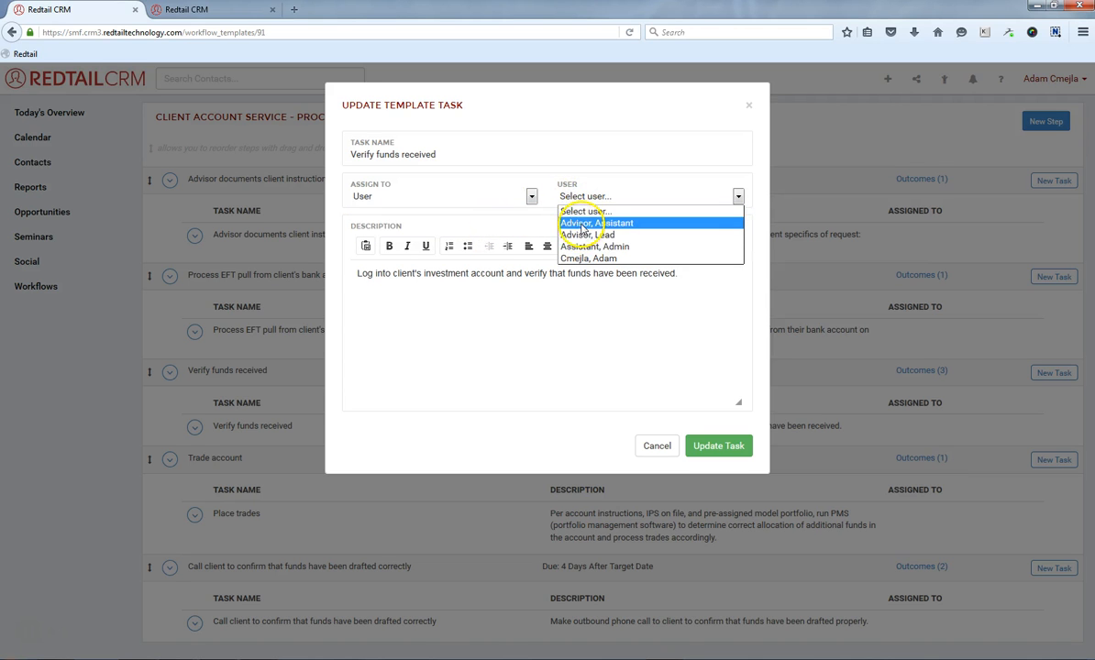
click(721, 446)
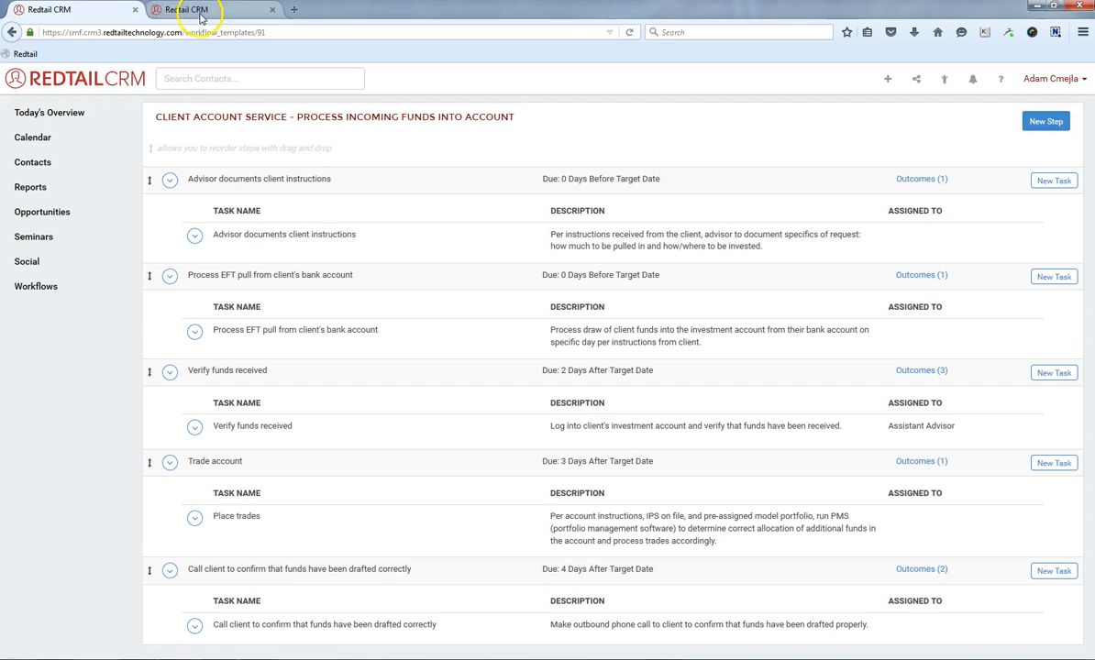
click(201, 13)
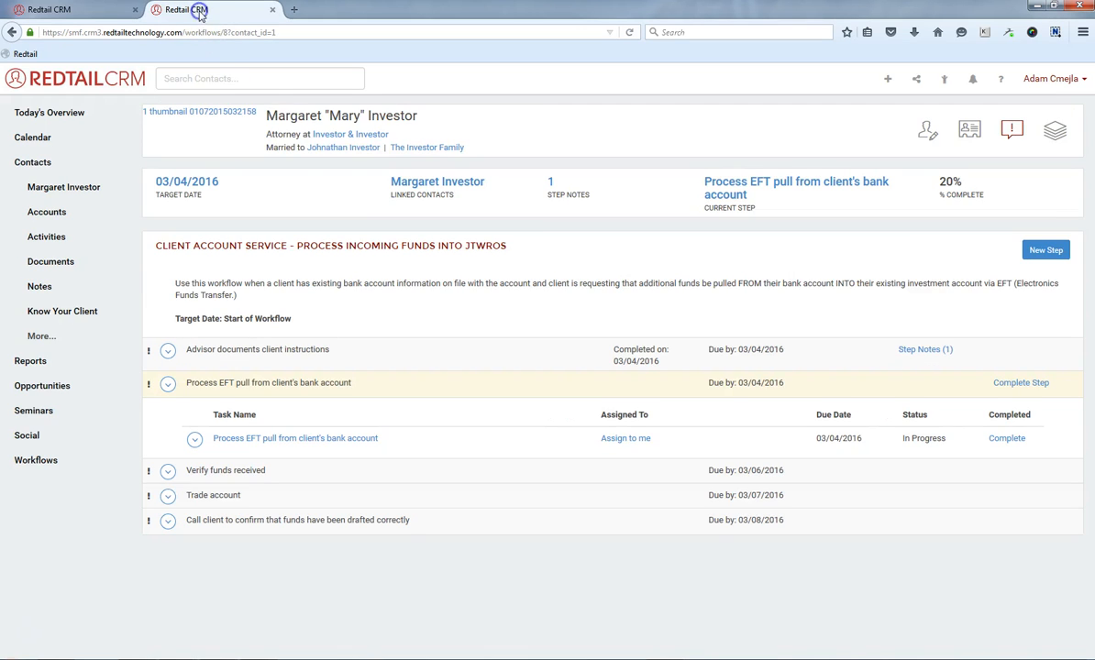
Assign the 'Process EFT pull from client's bank account' task to the user Advisor, Assistant.
click(194, 438)
click(222, 483)
click(413, 154)
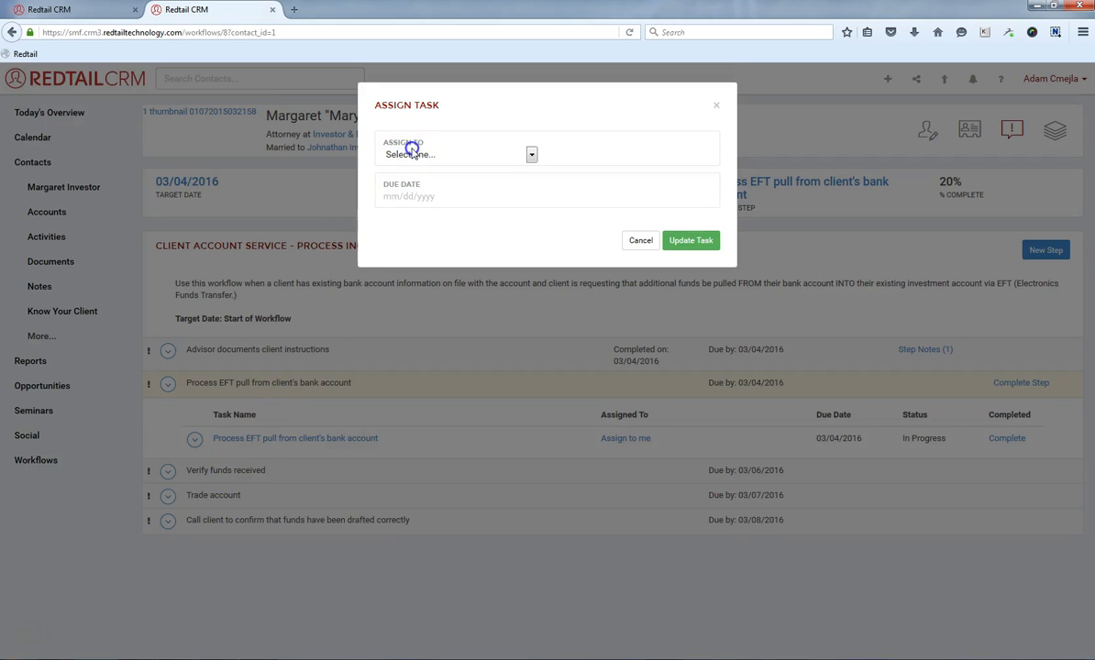
click(396, 179)
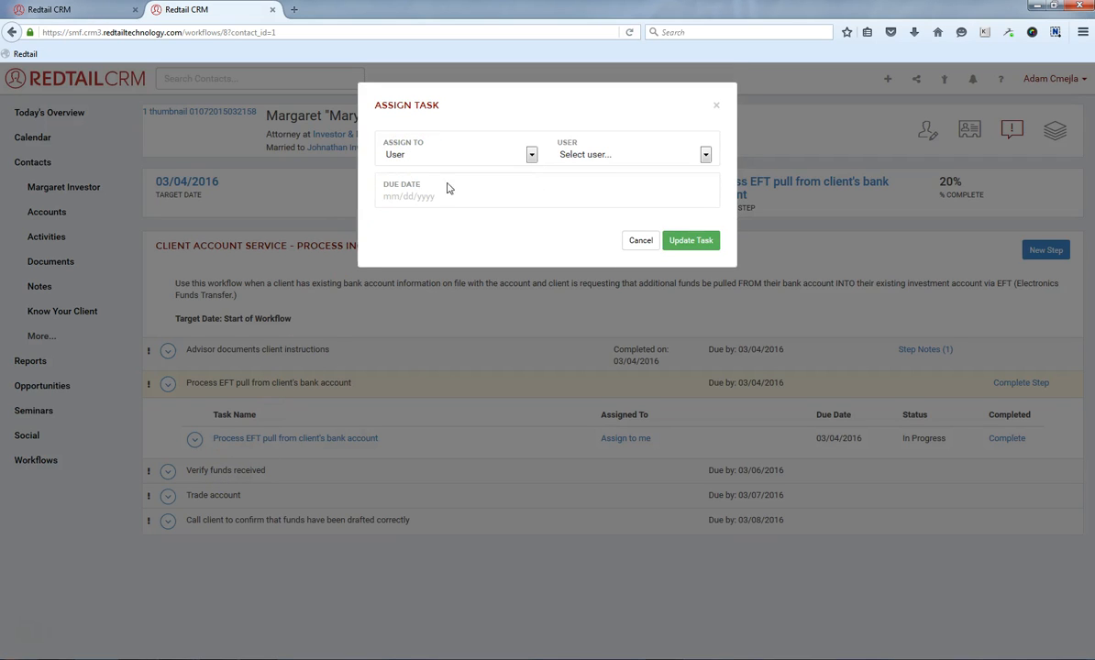
click(589, 157)
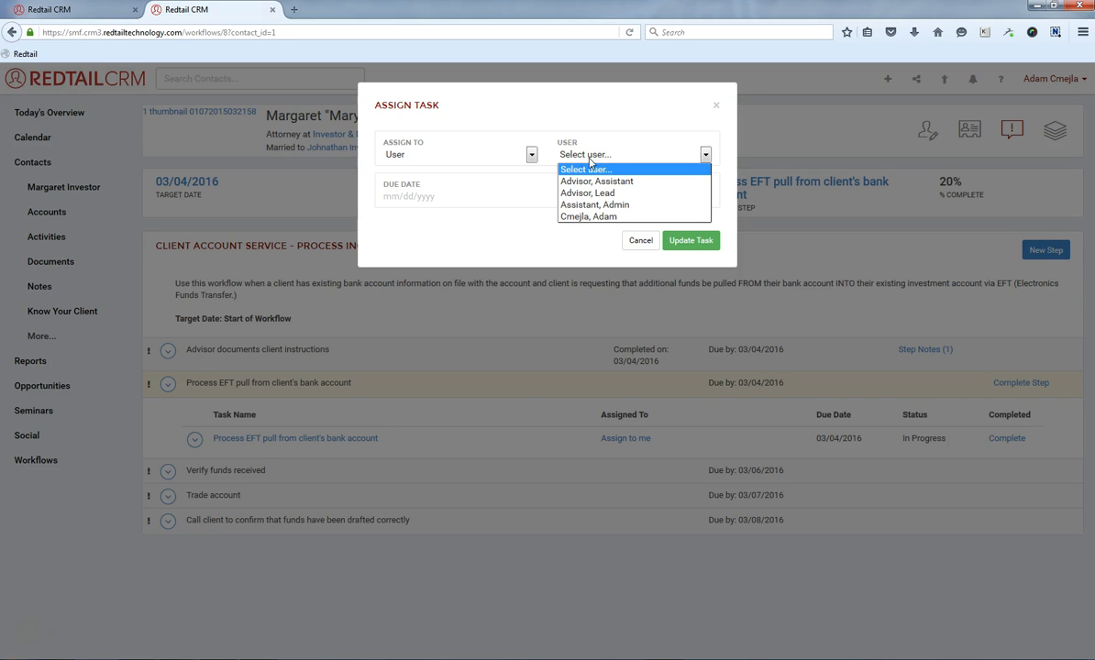
click(596, 181)
click(680, 239)
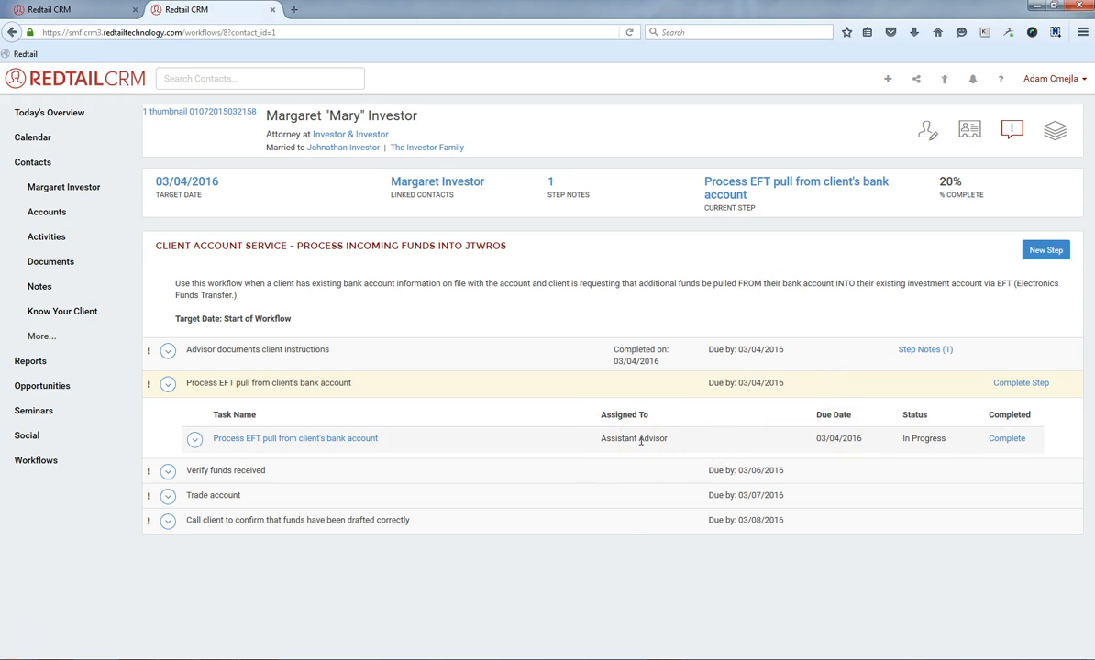
Complete the EFT pull step with outcome 'EFT processed. Notes documented' and the note 'Fund transfer initiated.'.
mouse_move(278, 444)
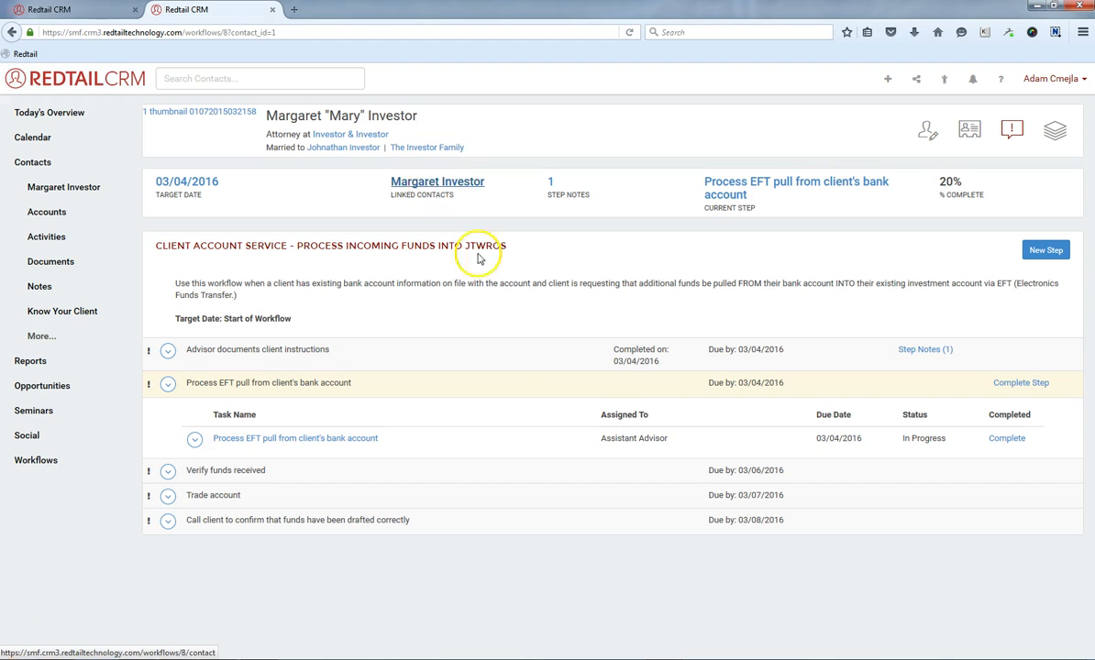
click(1012, 385)
click(275, 154)
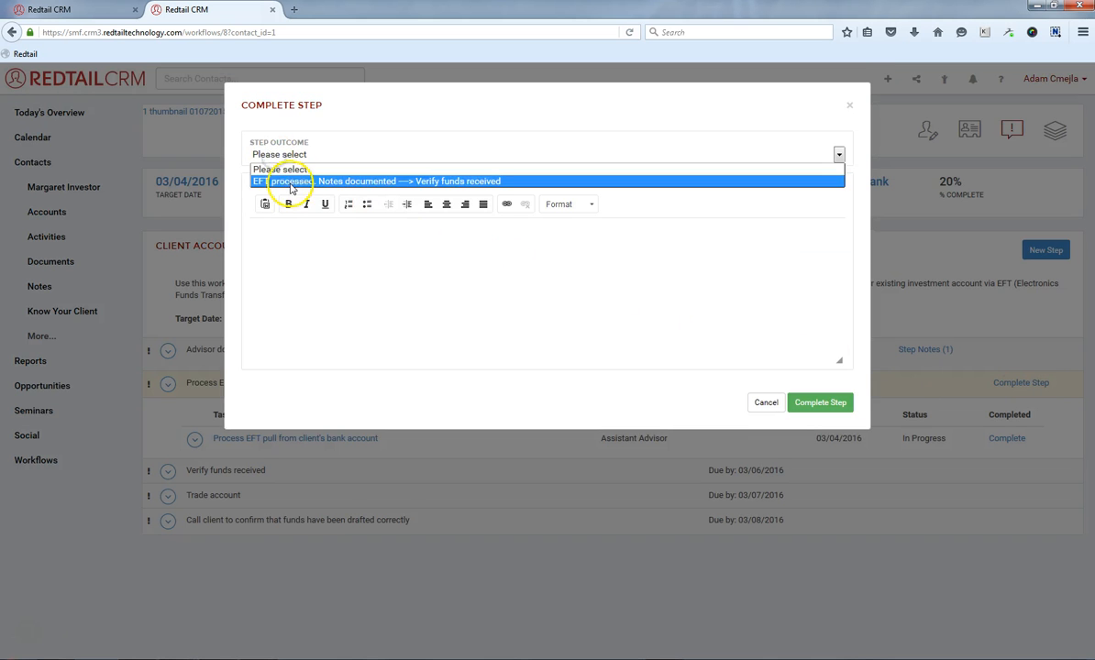
click(291, 182)
click(313, 254)
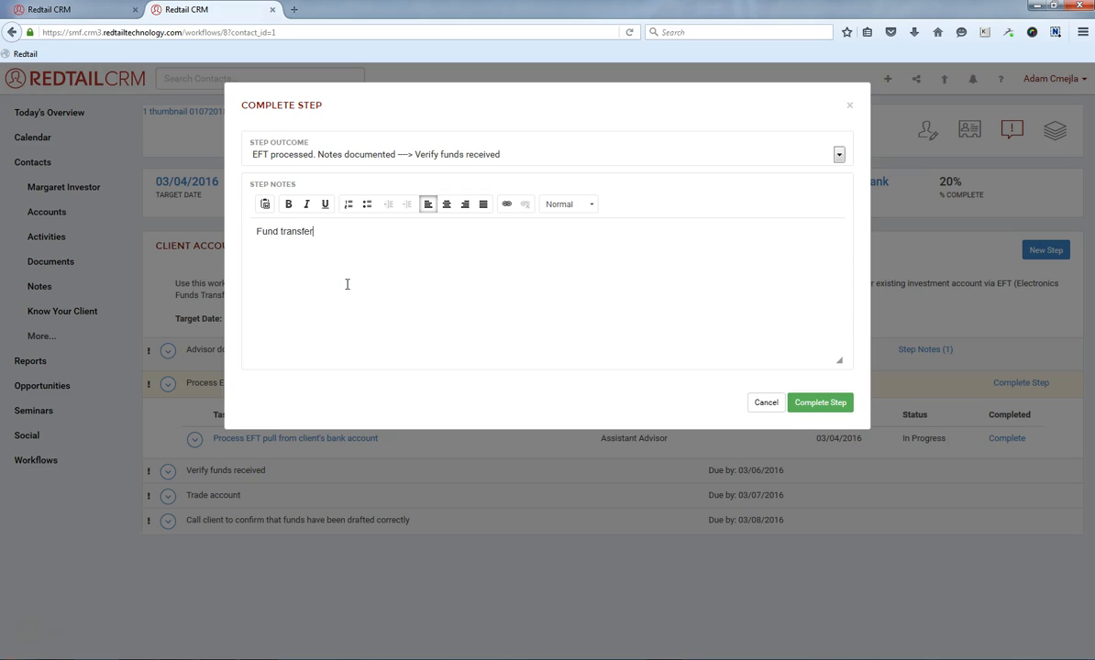
text(ated.)
click(798, 399)
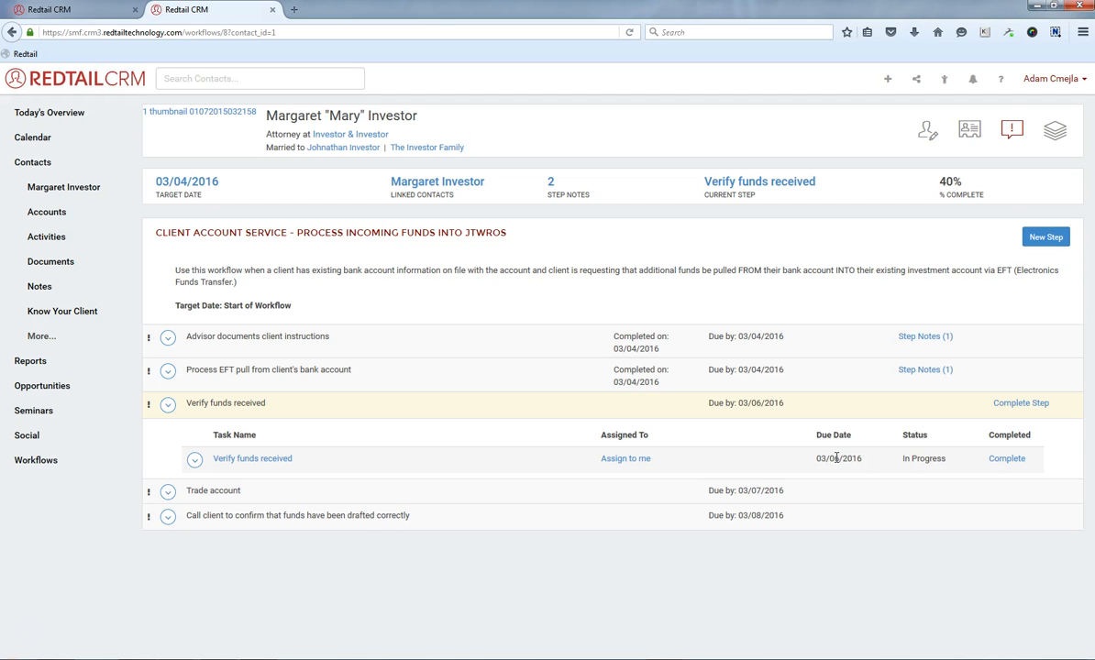
Start completing the 'Verify funds received' step and choose the outcome 'Funds not drafted correctly. Troubleshoot possible errors & document correctly.'.
click(1000, 405)
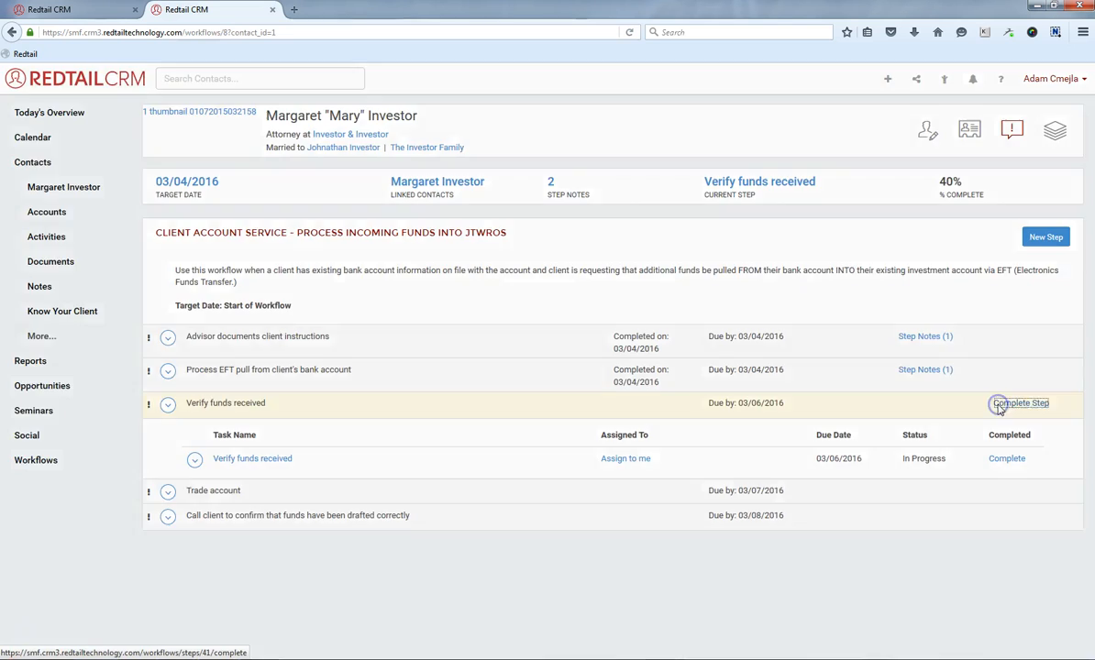
click(479, 156)
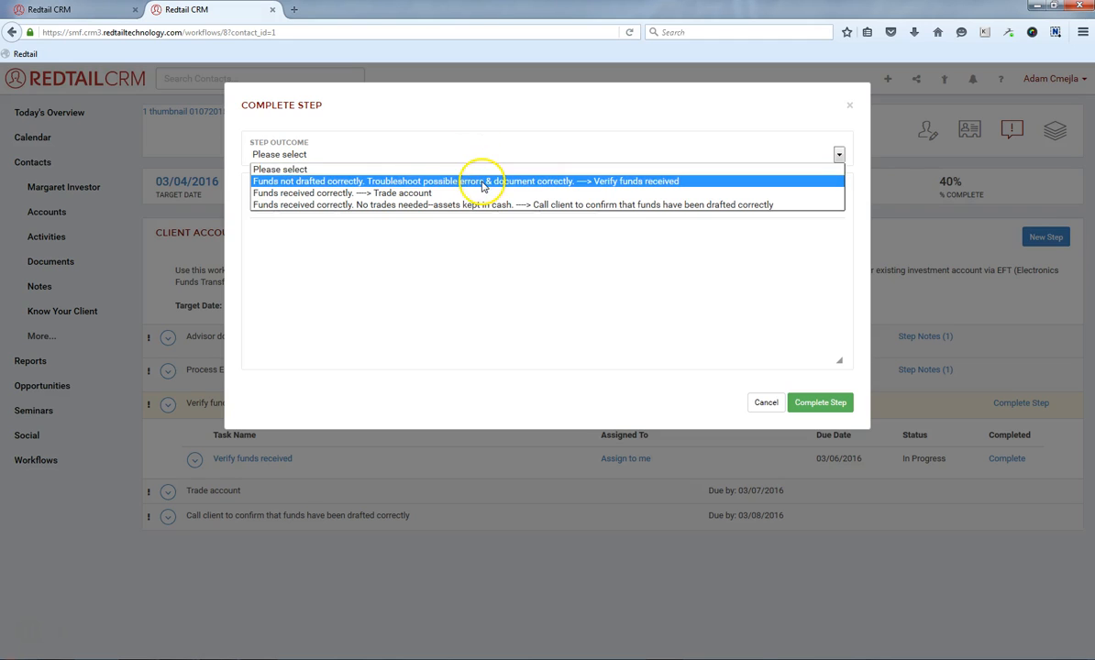
click(481, 182)
click(504, 310)
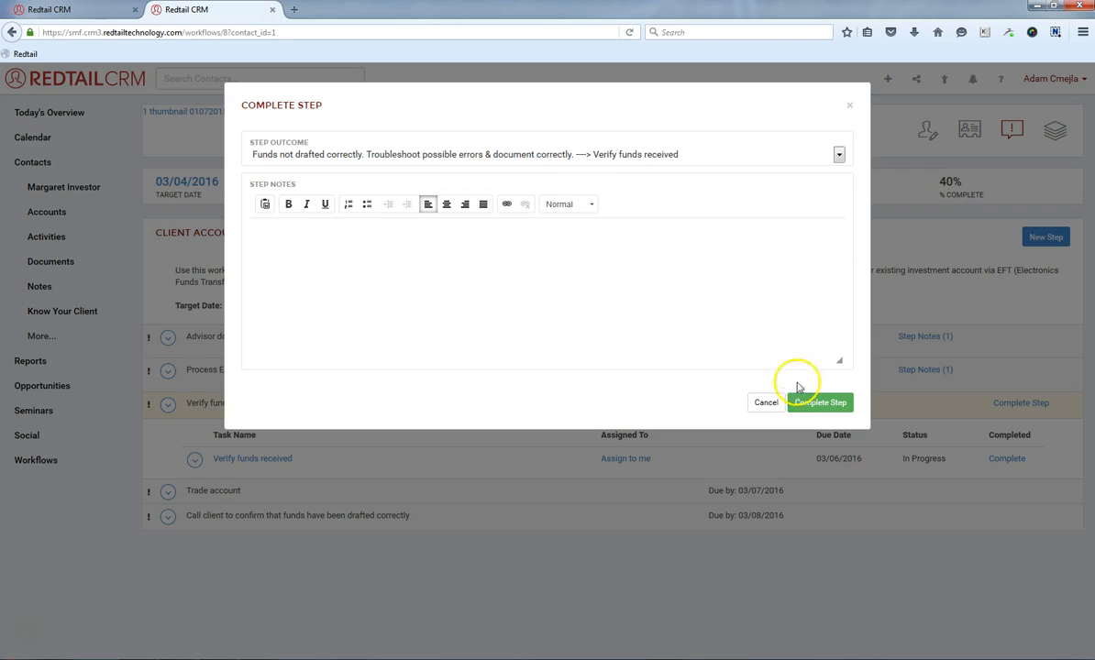
key(ctrl)
key(ctrl)
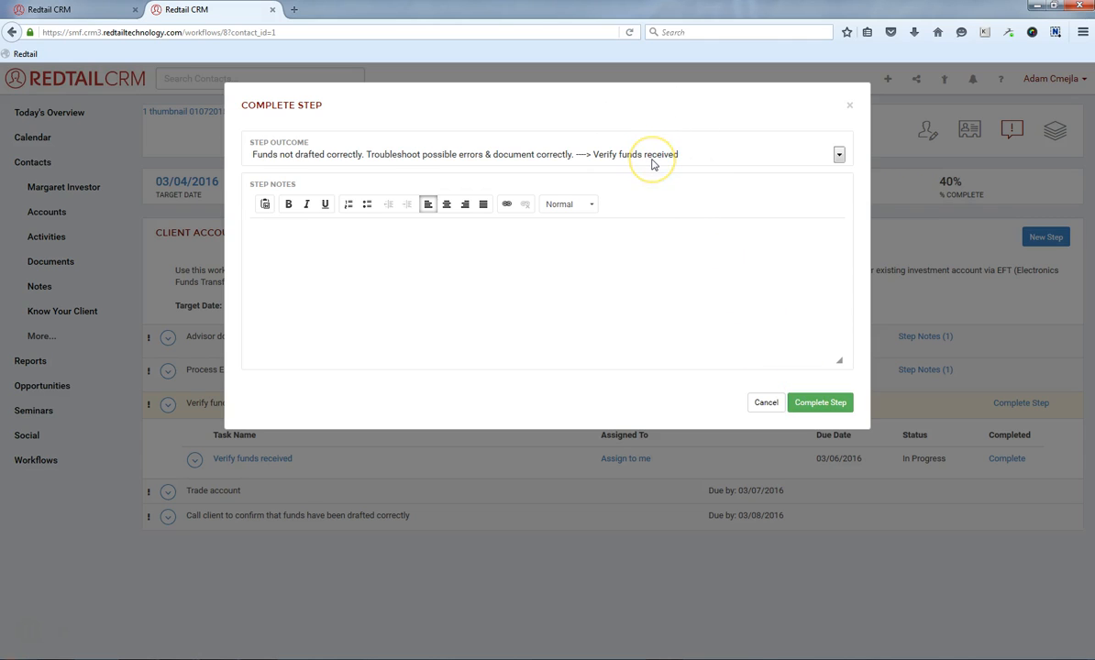
Add the step note 'Bank account incorrectly listed on the account. New information submitted. Process in 2 days.' and complete the step.
click(608, 259)
text(Bank )
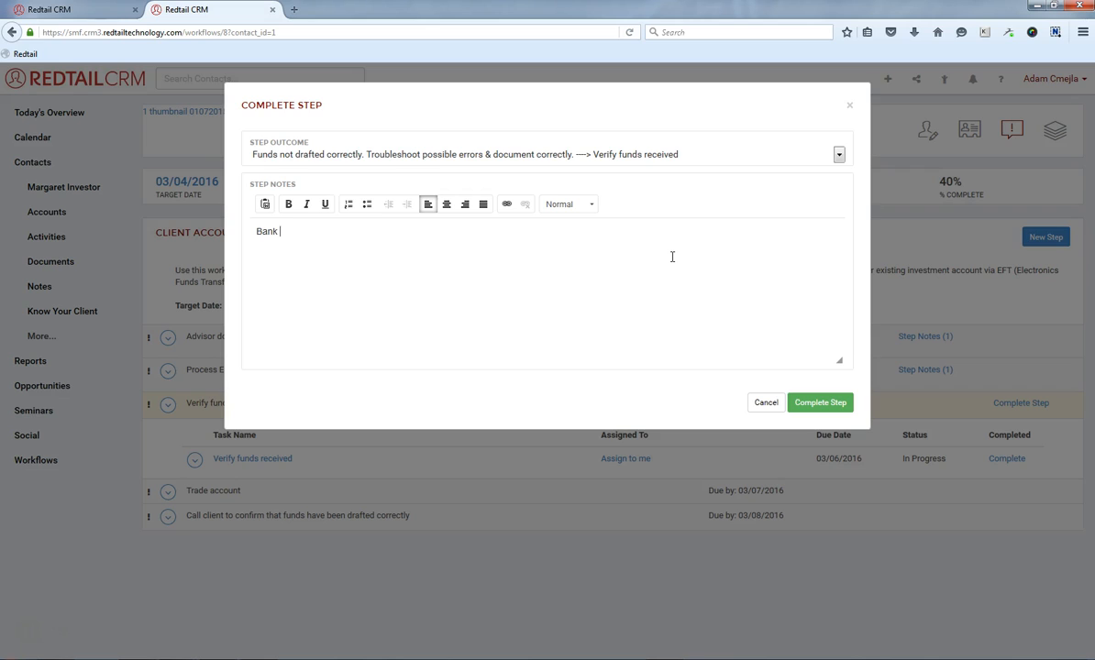
text(account incorrectly listed on th)
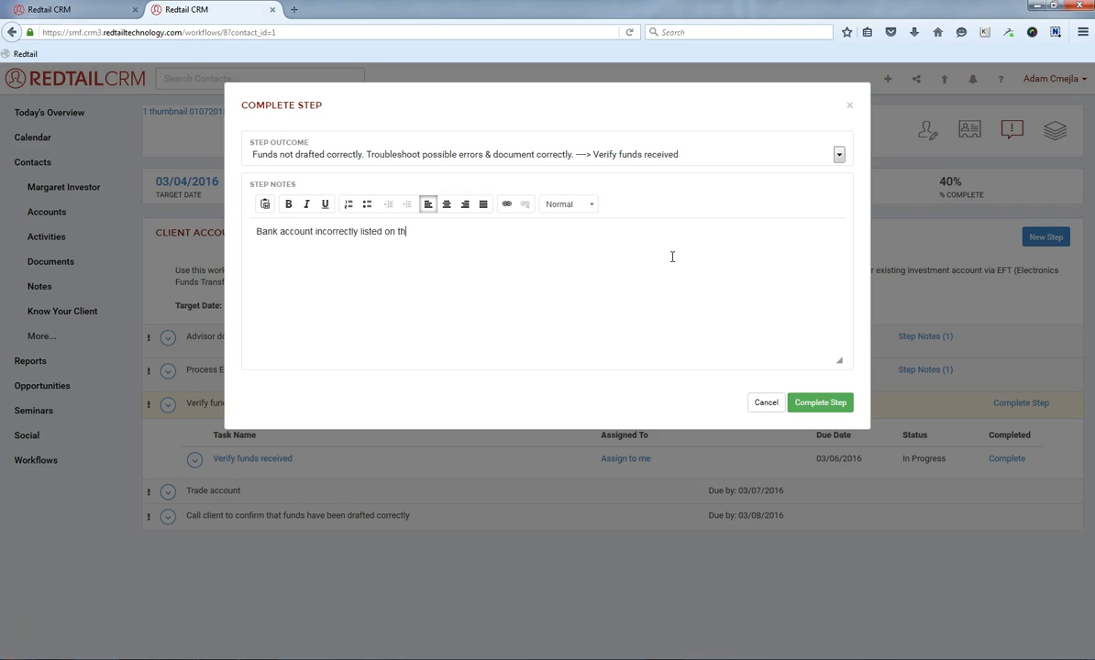
text(e account. New information sub)
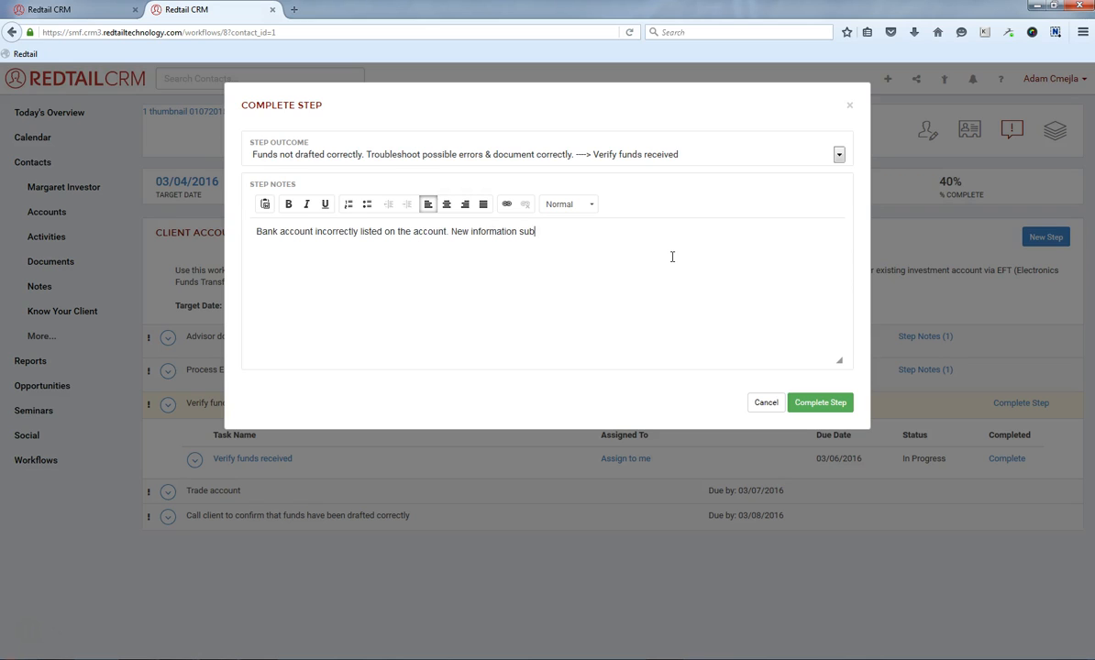
text(mitted. Process in 2 days.)
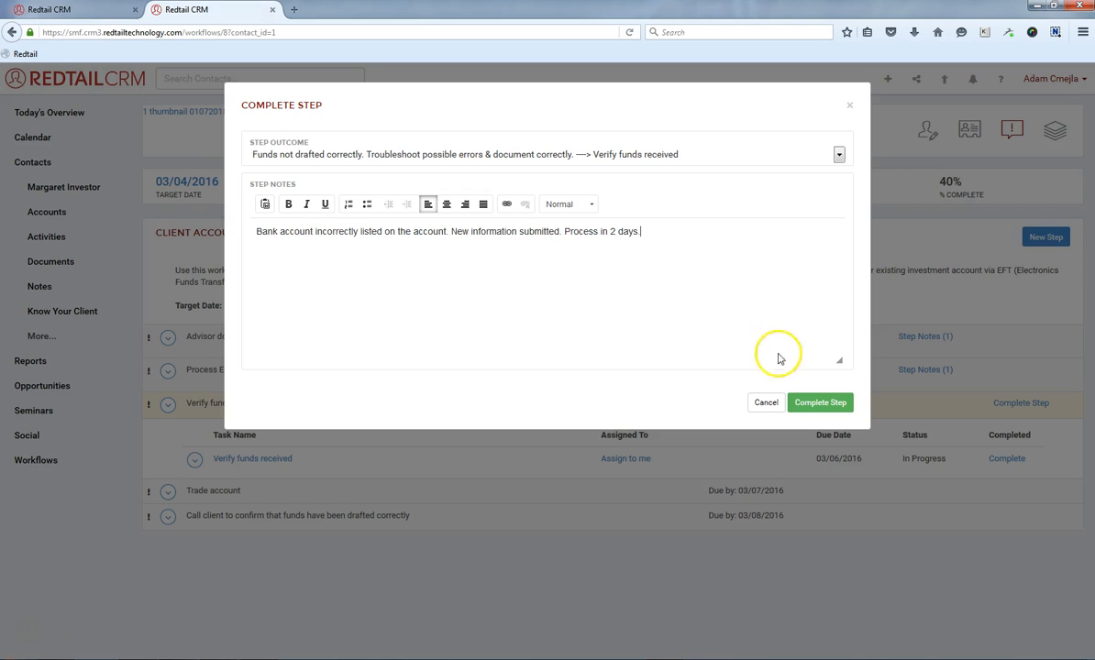
click(820, 405)
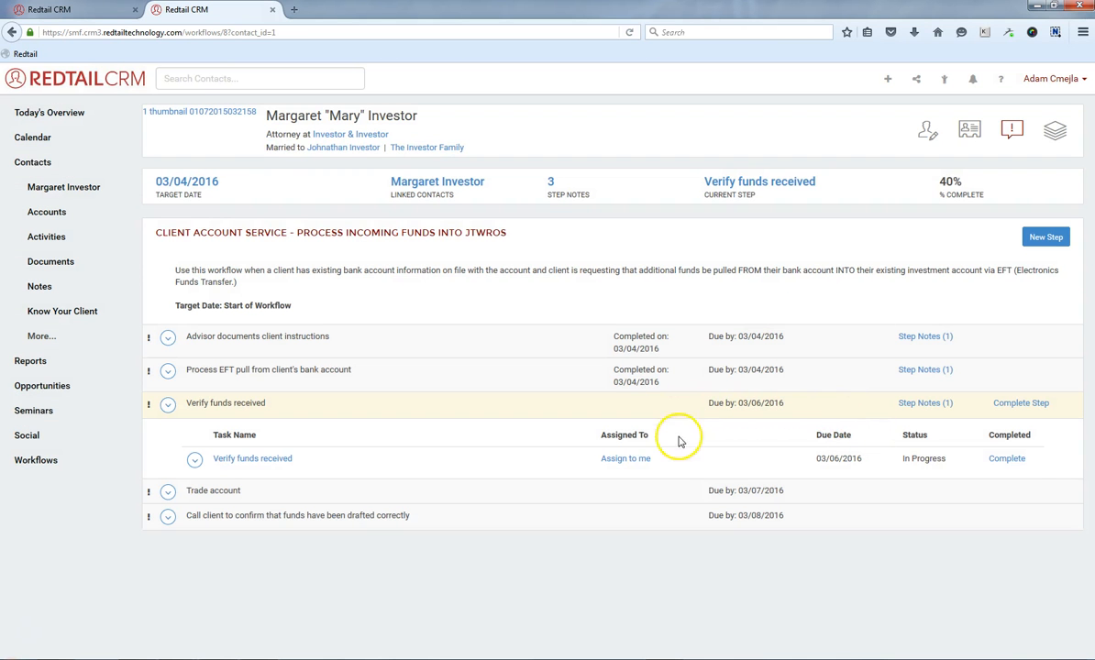
Assign the 'Verify funds received' task to the user Advisor, Assistant with a due date of 03/07/2016.
click(193, 461)
click(227, 498)
click(417, 193)
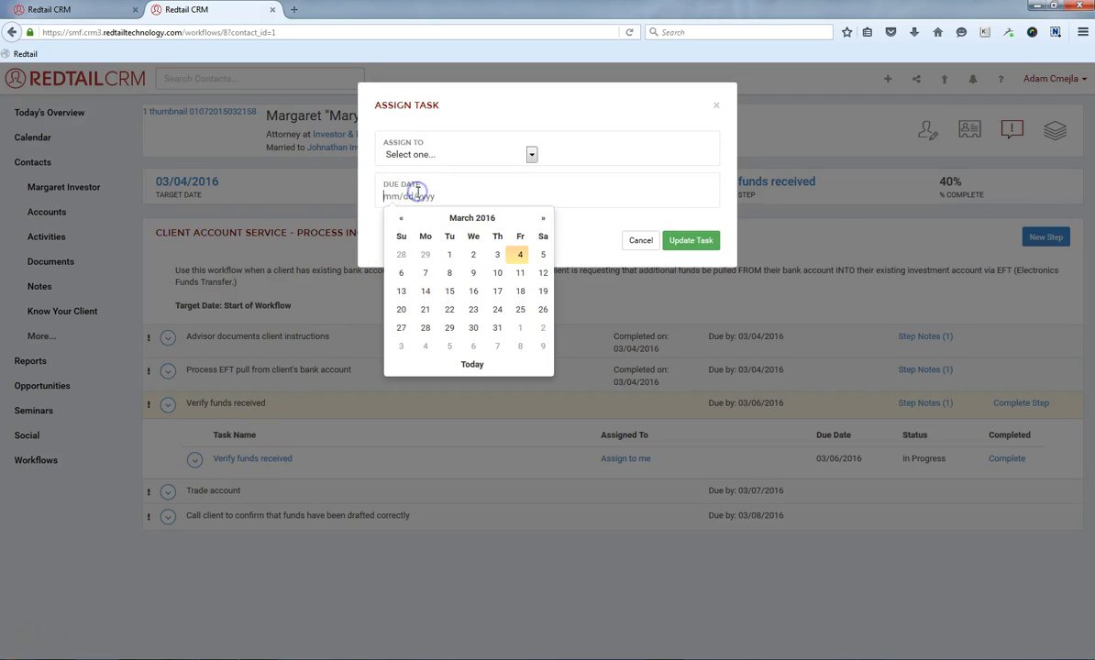
click(427, 270)
click(531, 154)
click(496, 181)
click(585, 156)
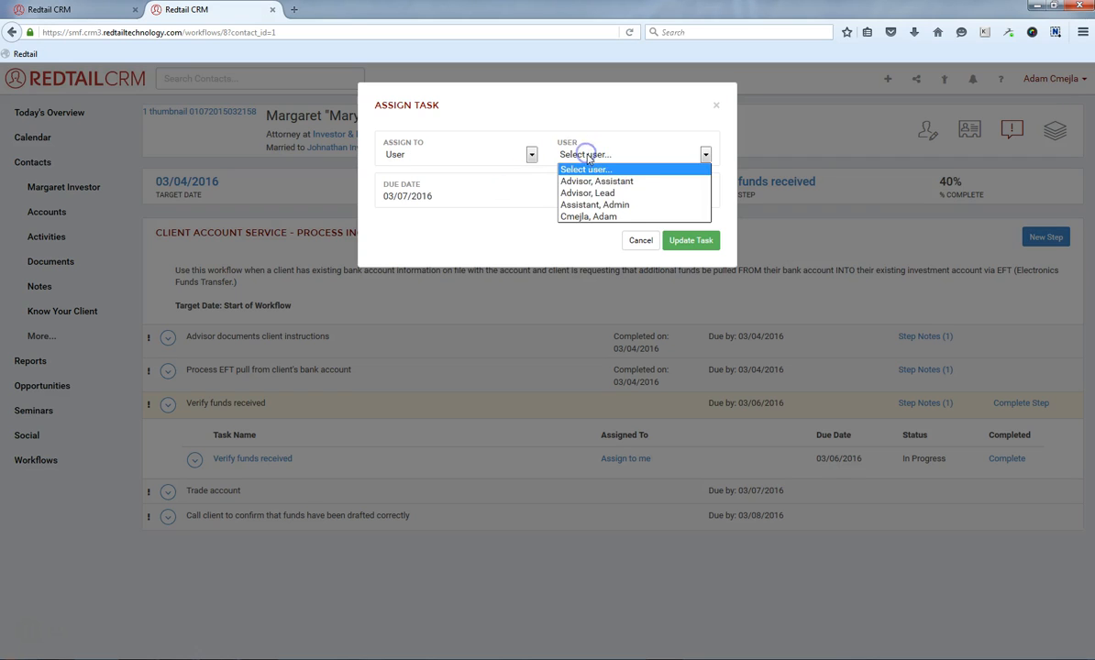
click(583, 176)
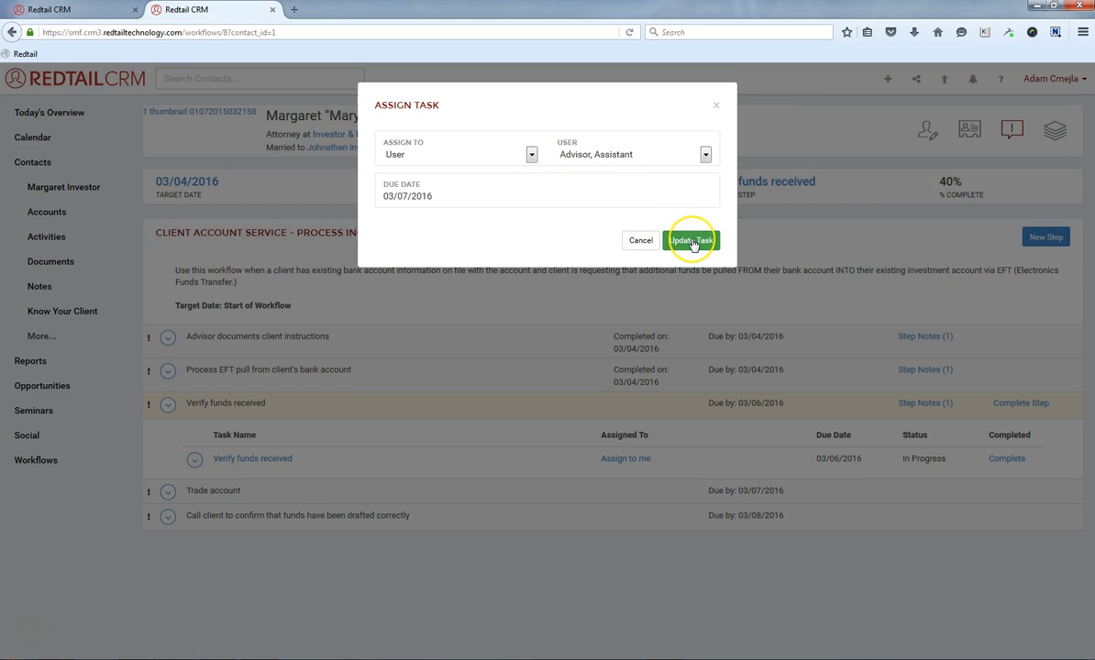
click(691, 240)
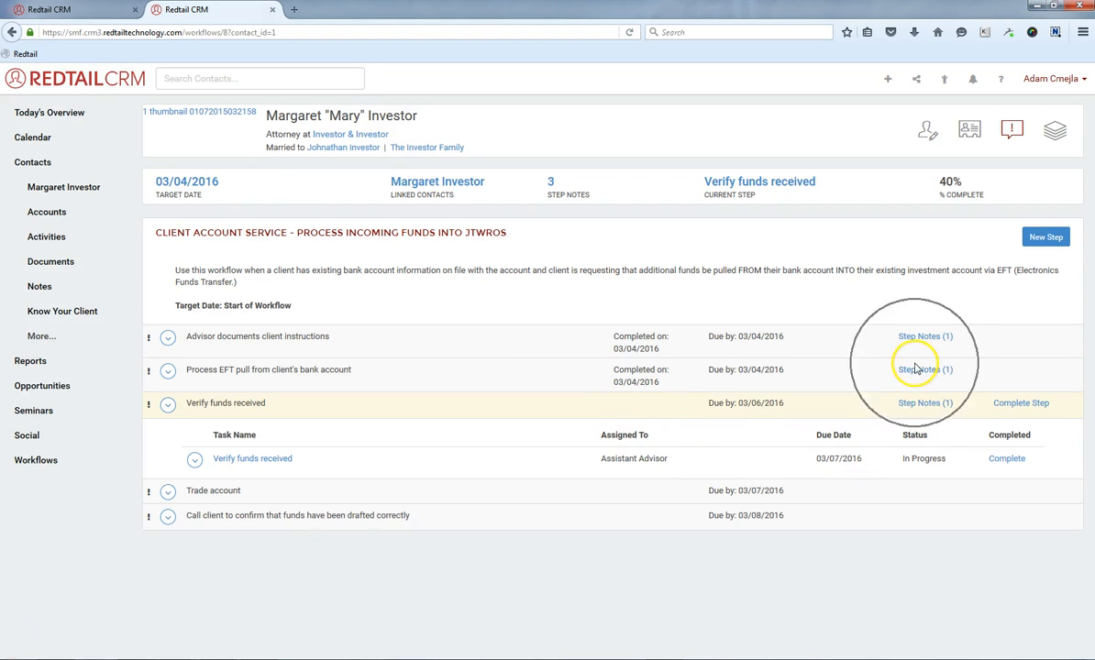
Open the workflow's step notes to review them.
click(550, 184)
click(559, 185)
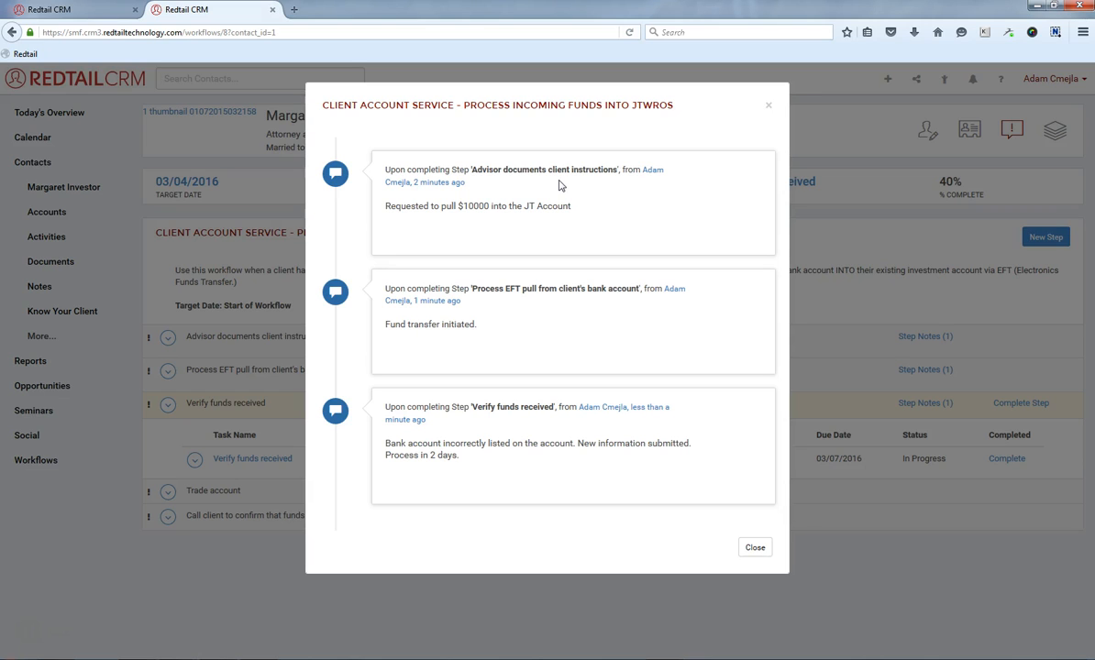
Close the step notes, reopen all of the workflow's step notes from the summary, and close them again.
click(755, 549)
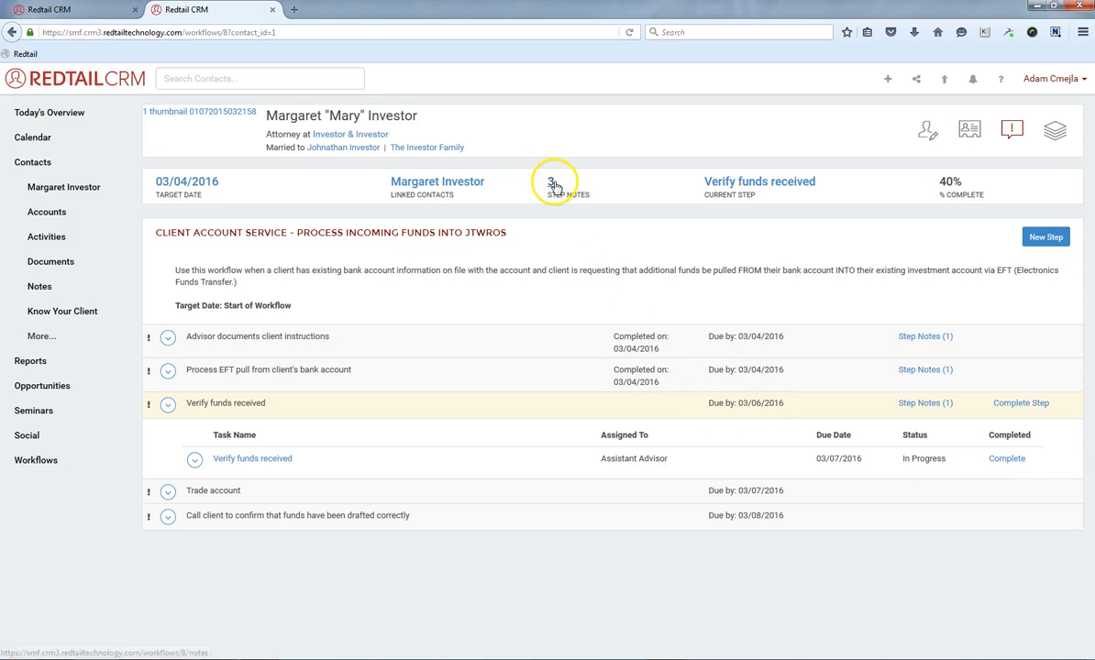
click(513, 171)
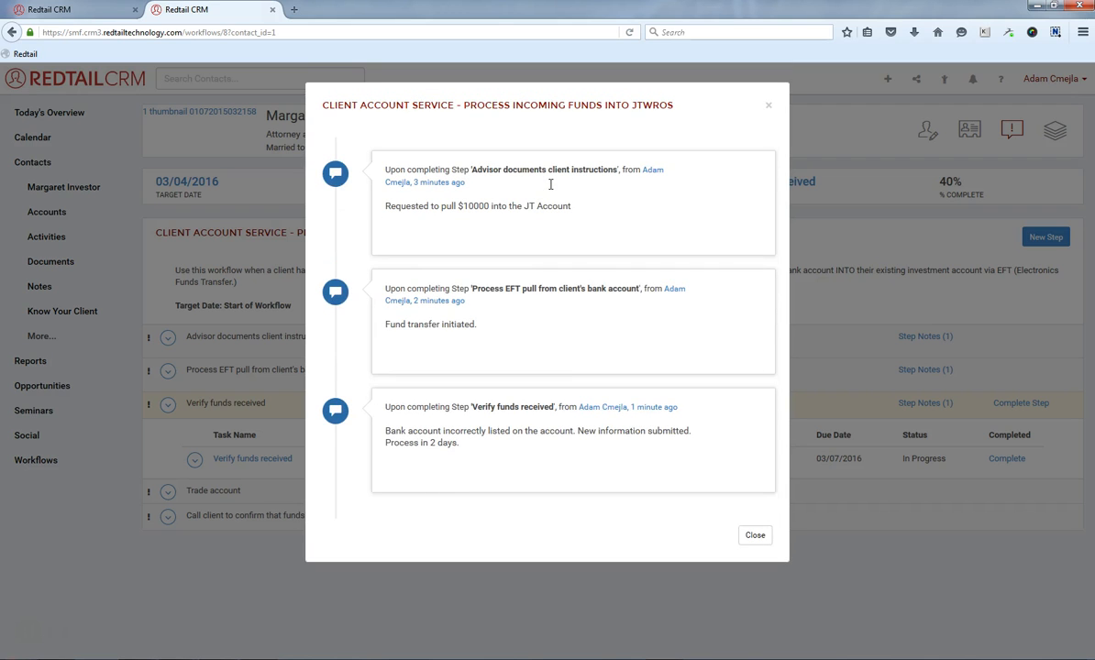
click(755, 535)
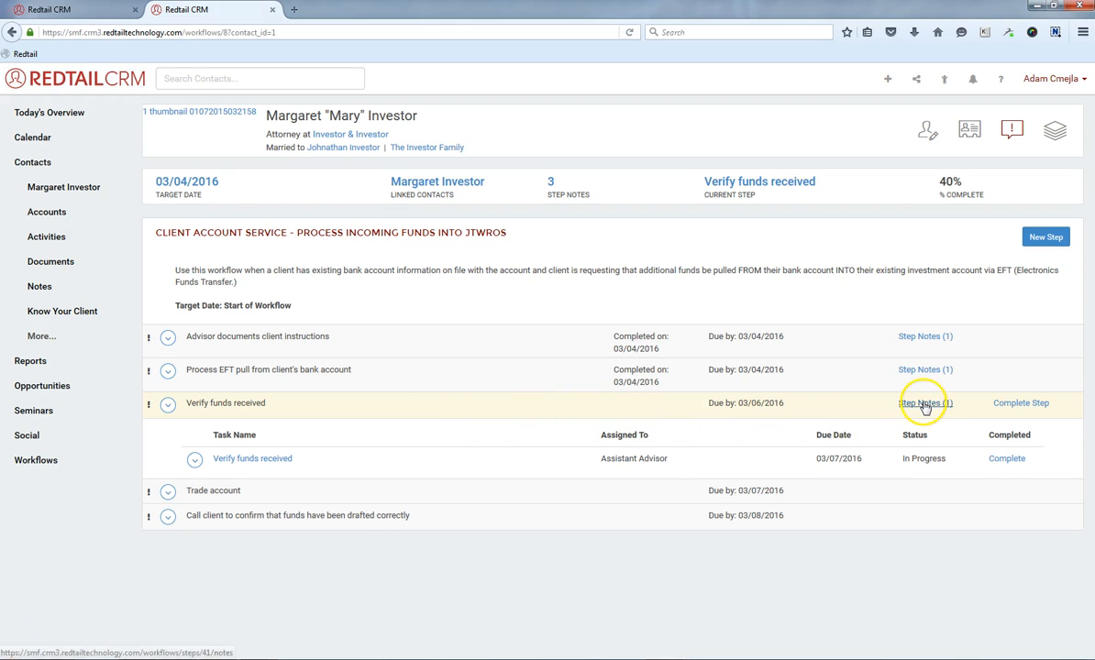
Complete the 'Verify funds received' step with the outcome 'Funds received correctly. ---> Trade account'.
click(1016, 405)
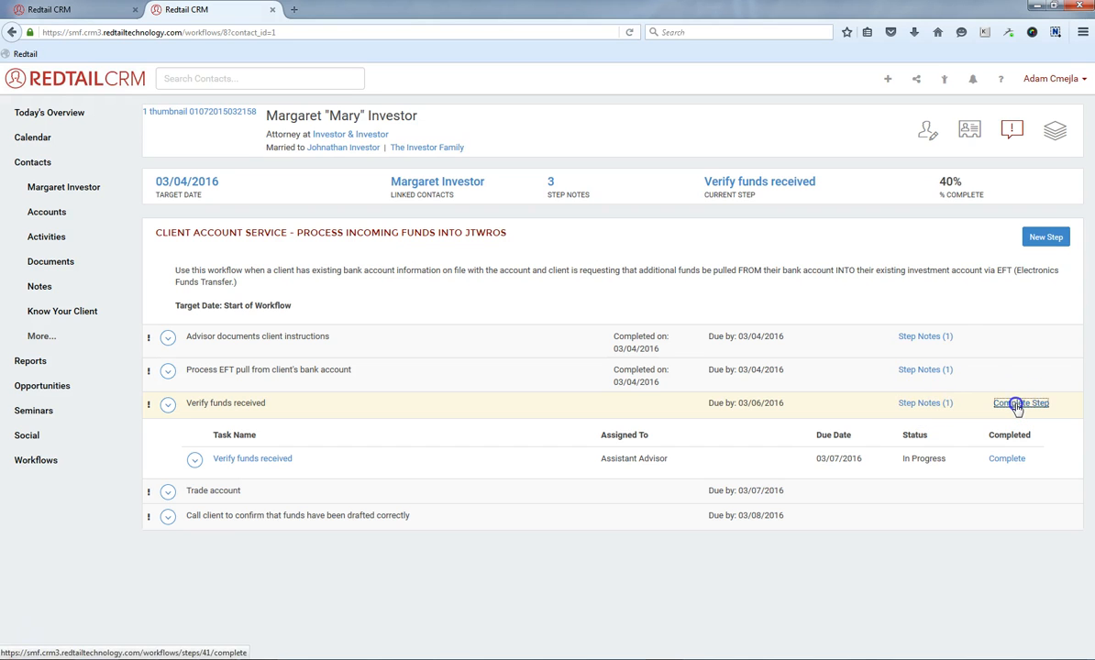
click(418, 154)
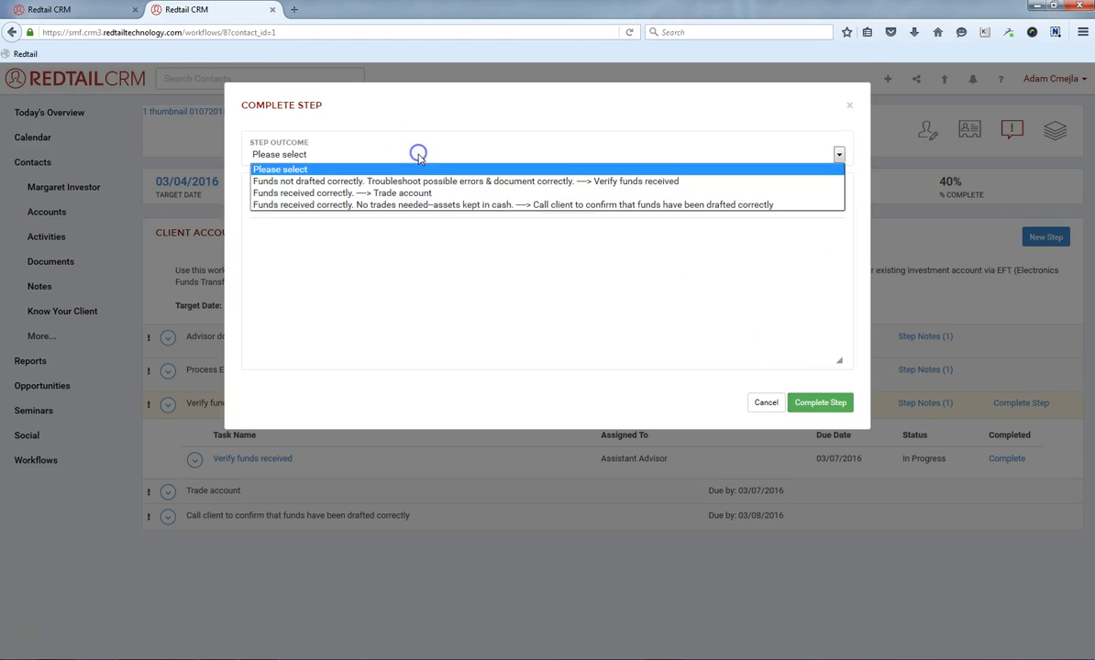
click(428, 194)
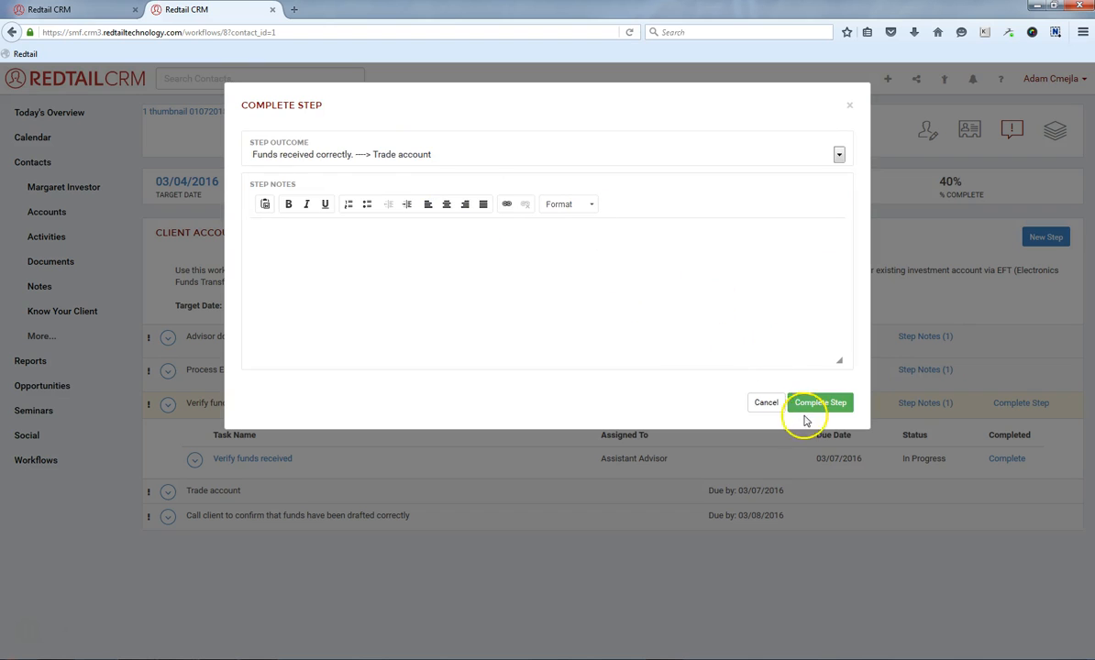
click(812, 409)
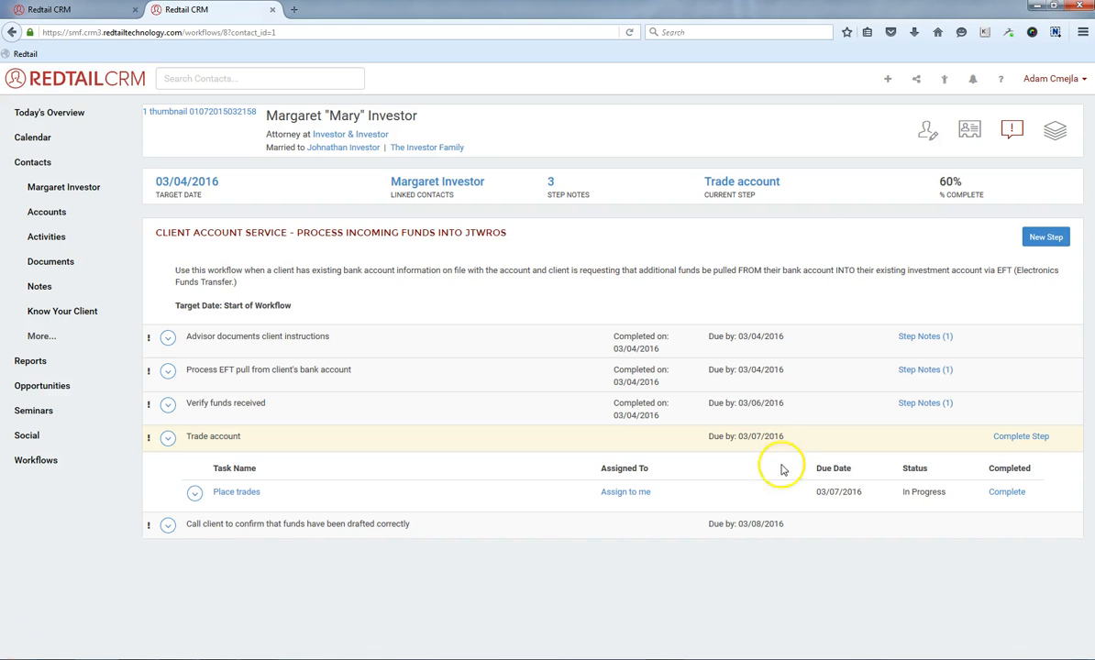
Expand the 'Call client to confirm that funds have been drafted correctly' step to view its task details.
click(352, 530)
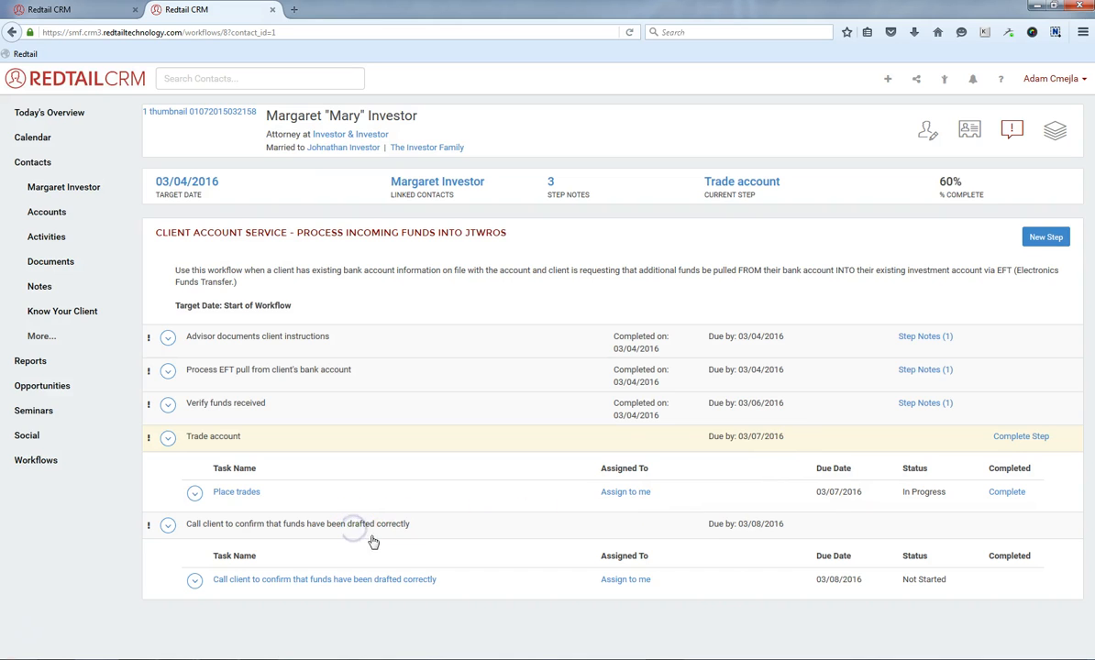
mouse_move(330, 584)
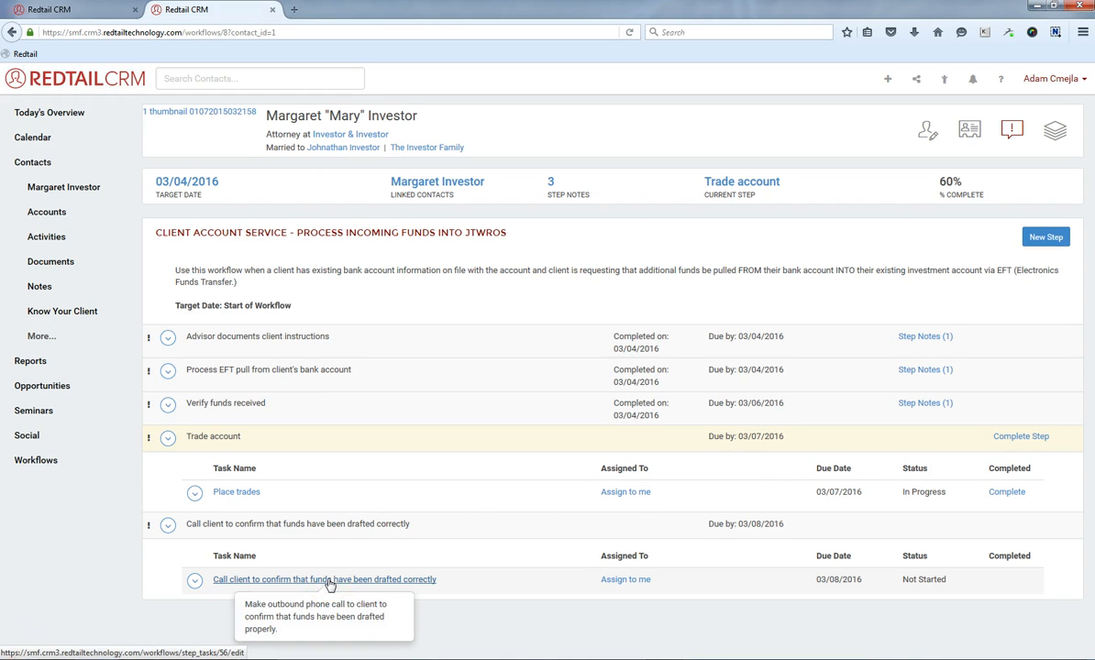